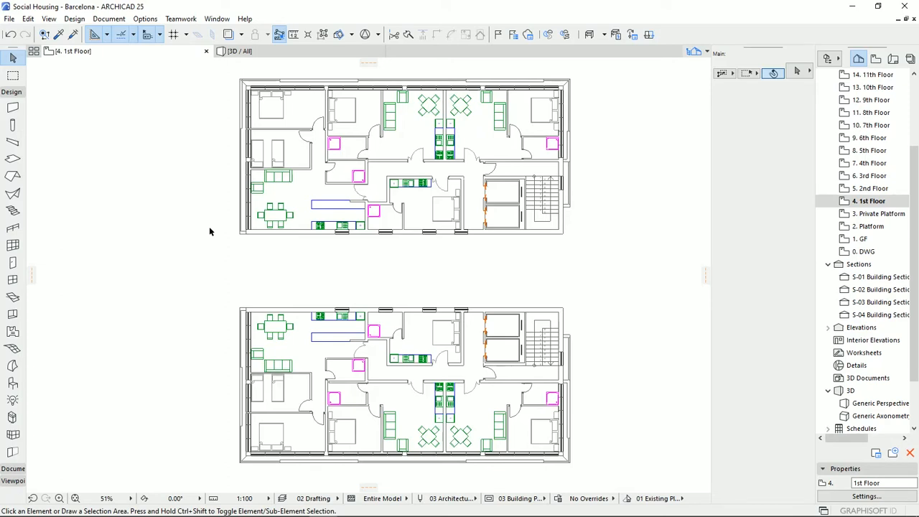
Place a simple vertical 0.30 × 0.30 column in the empty area to the right of the two floor plans.
click(12, 125)
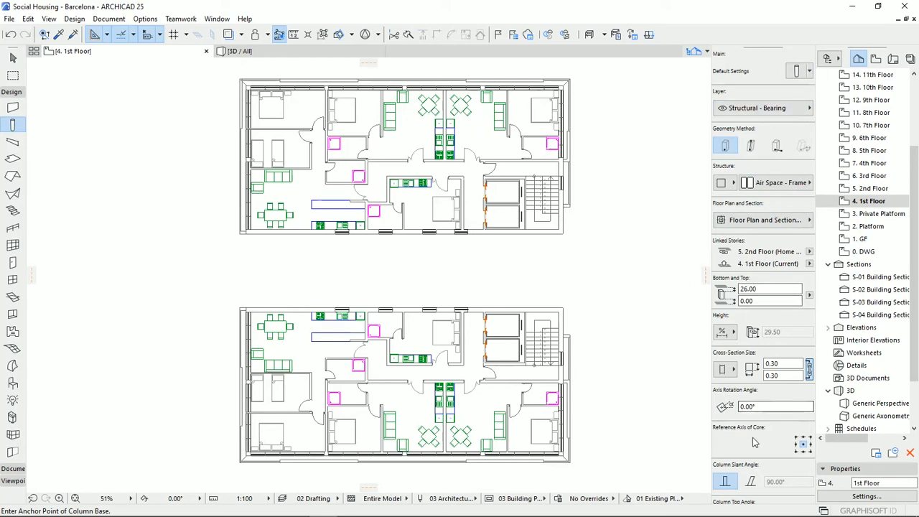
middle_drag(531, 269, 506, 265)
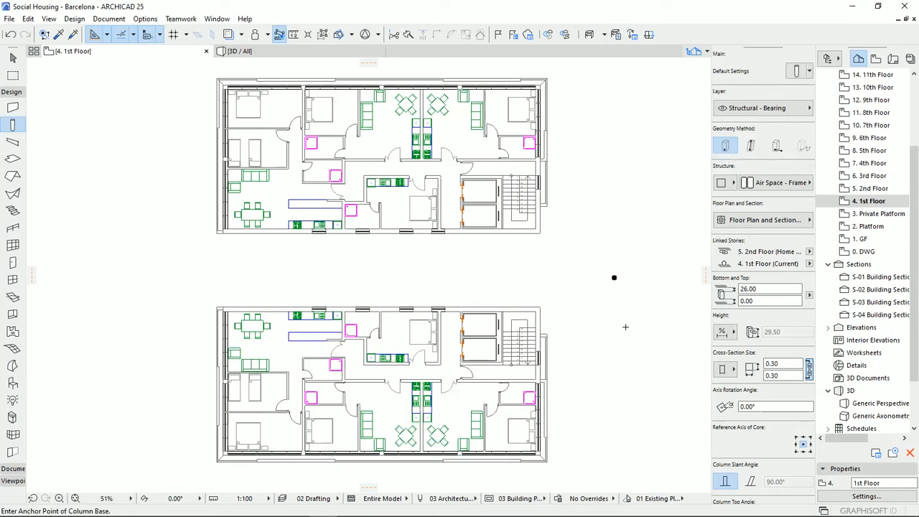
scroll(616, 284, up, 10)
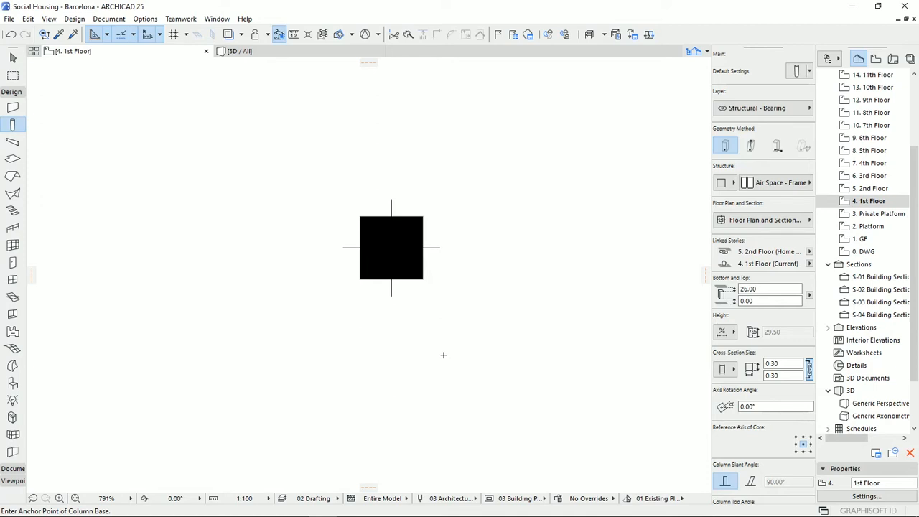
Place a slanted column to the right of the first one, leaning horizontally to the right at about 88.3°.
scroll(525, 240, down, 5)
scroll(412, 225, down, 3)
click(751, 147)
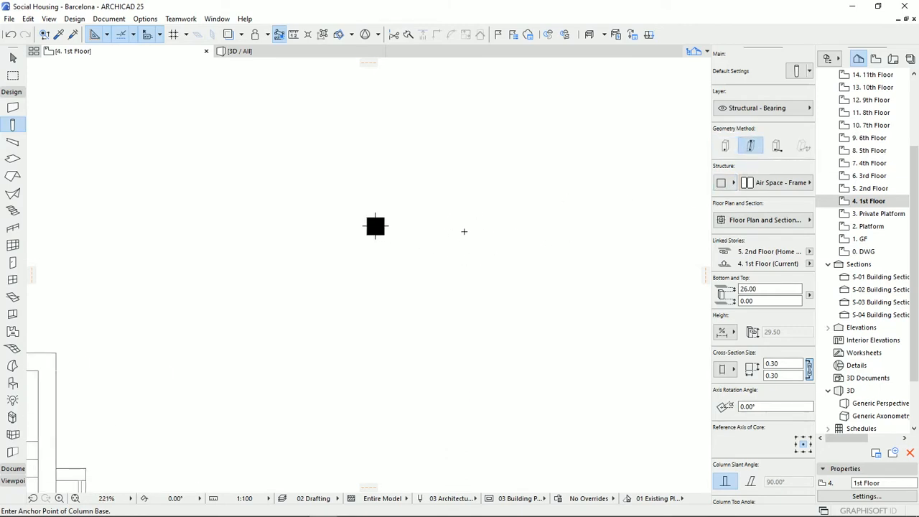
click(446, 228)
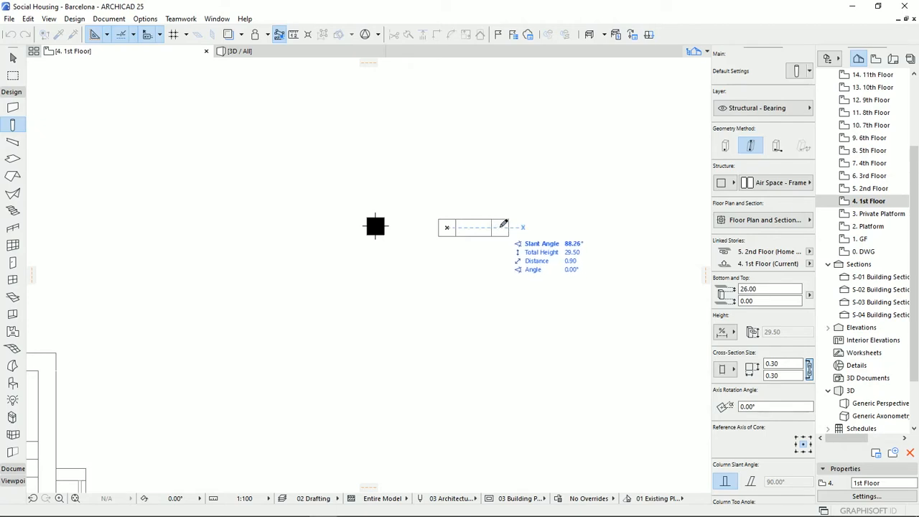
click(504, 224)
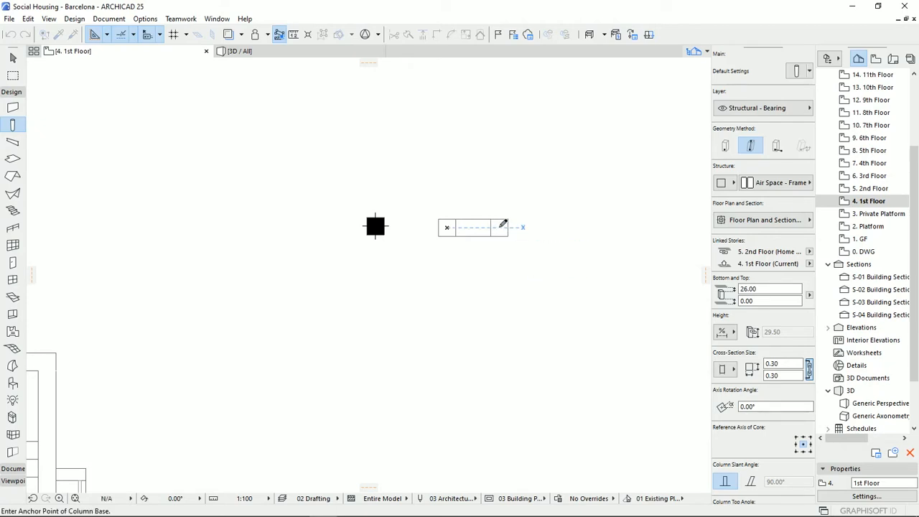
Select the slanted column and examine its base and top outlines on the plan.
click(13, 58)
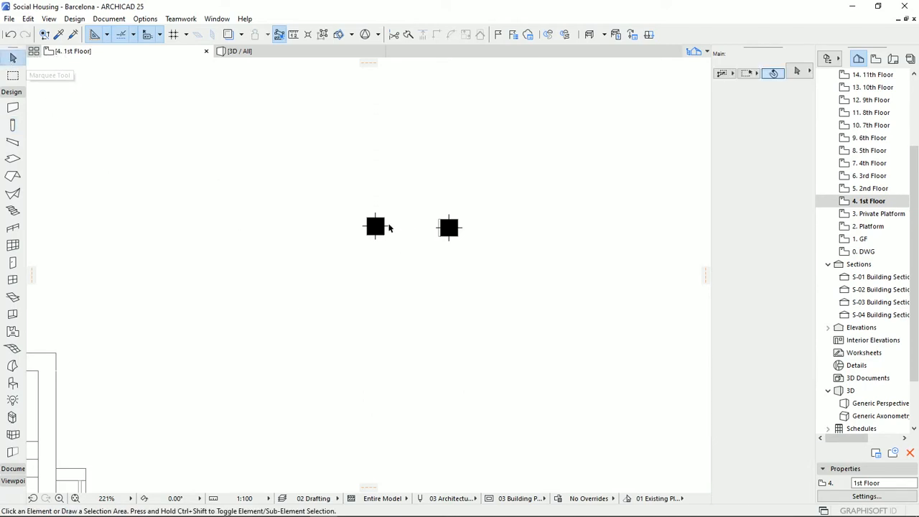
click(452, 235)
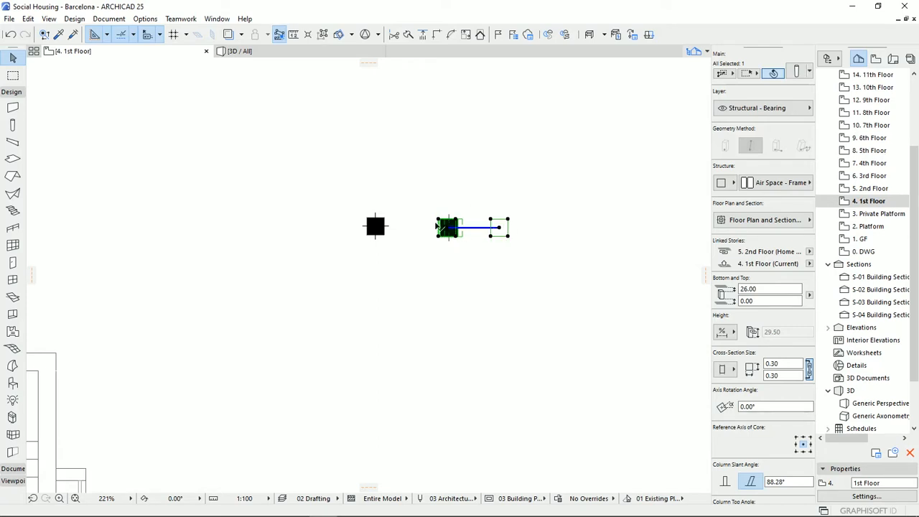
scroll(449, 219, up, 4)
click(483, 322)
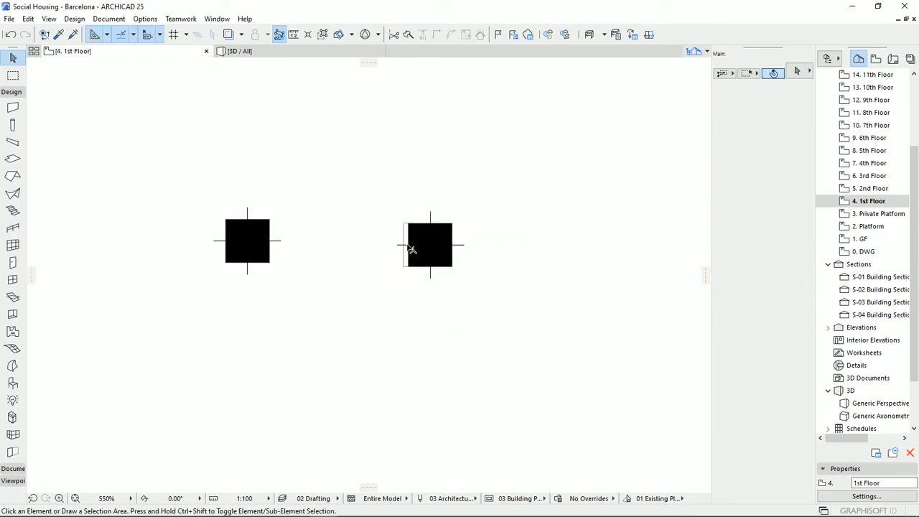
click(449, 263)
click(481, 322)
Place a column to the right of the slanted one with the Rotated geometry method, at a 30° angle.
click(13, 125)
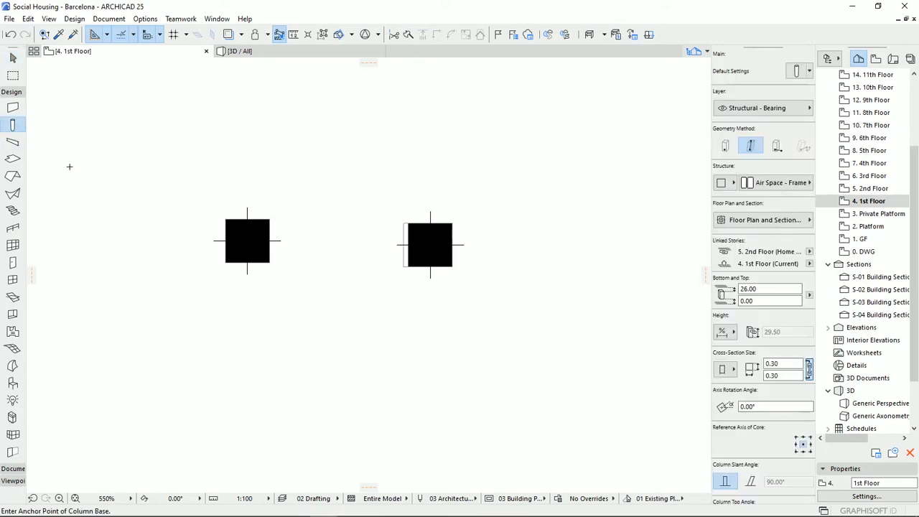
click(780, 151)
middle_drag(571, 240, 328, 237)
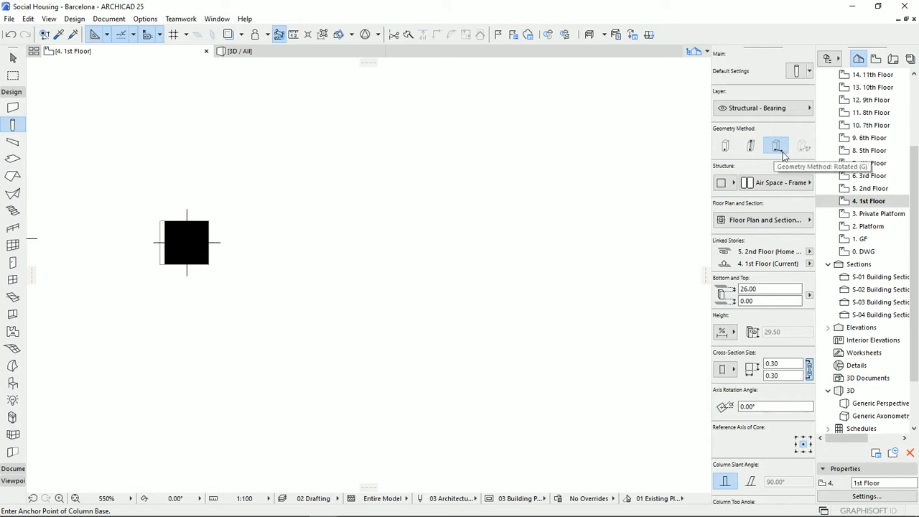
click(403, 230)
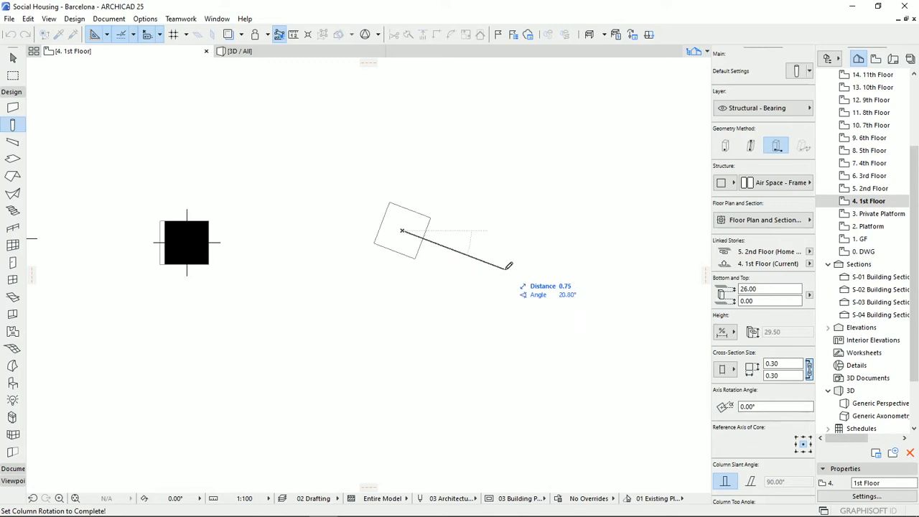
key(Tab)
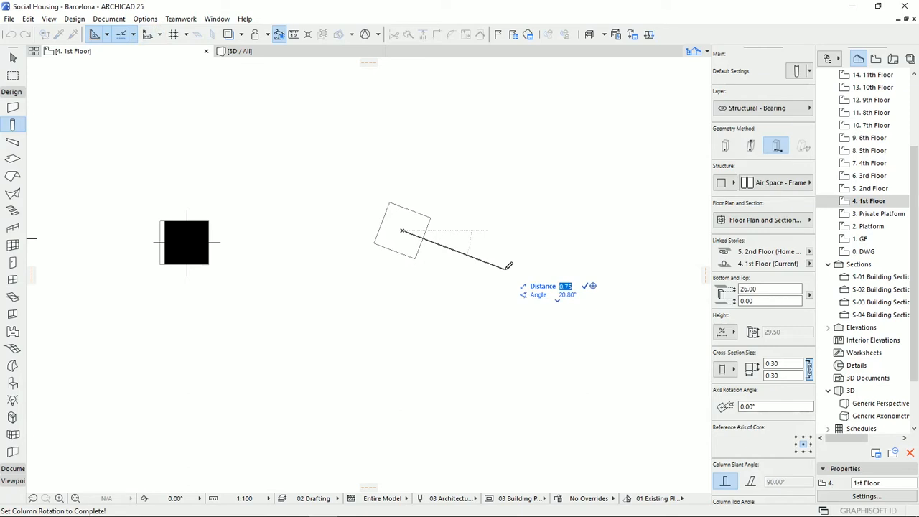
key(Tab)
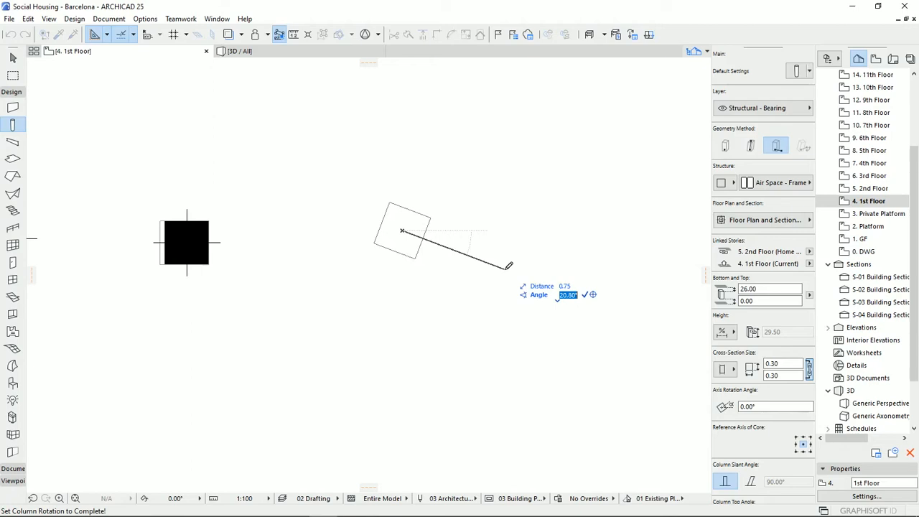
text(30)
key(Return)
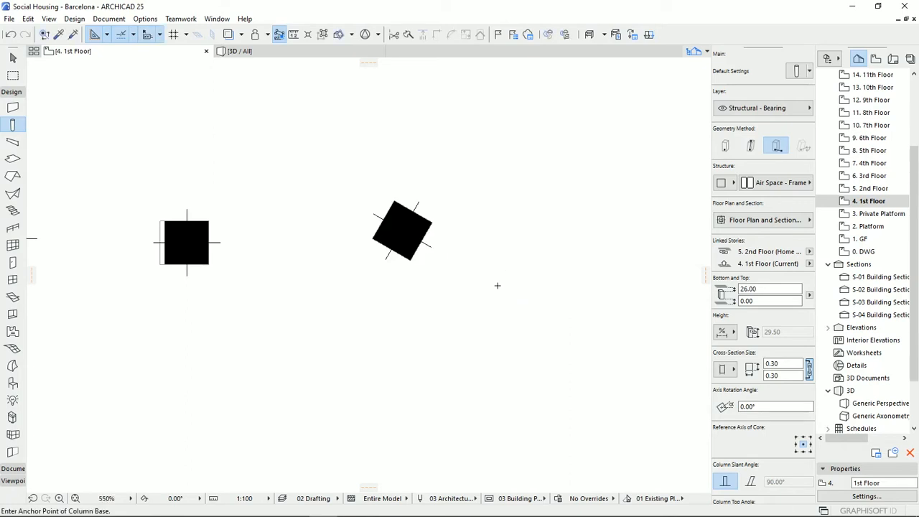
Rotate the first vertical column by -30° about its own centre and deselect it.
middle_drag(482, 306, 505, 332)
middle_drag(455, 290, 471, 311)
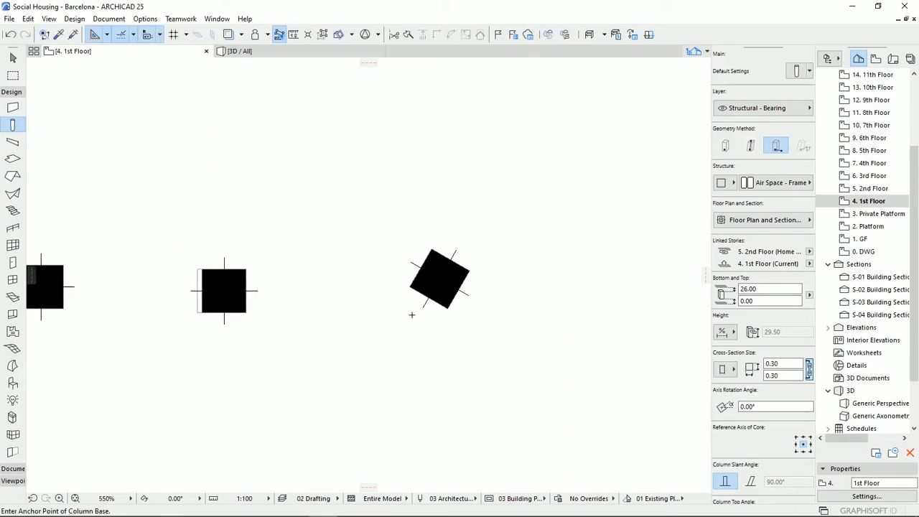
middle_drag(413, 315, 510, 320)
middle_drag(343, 220, 447, 209)
click(12, 57)
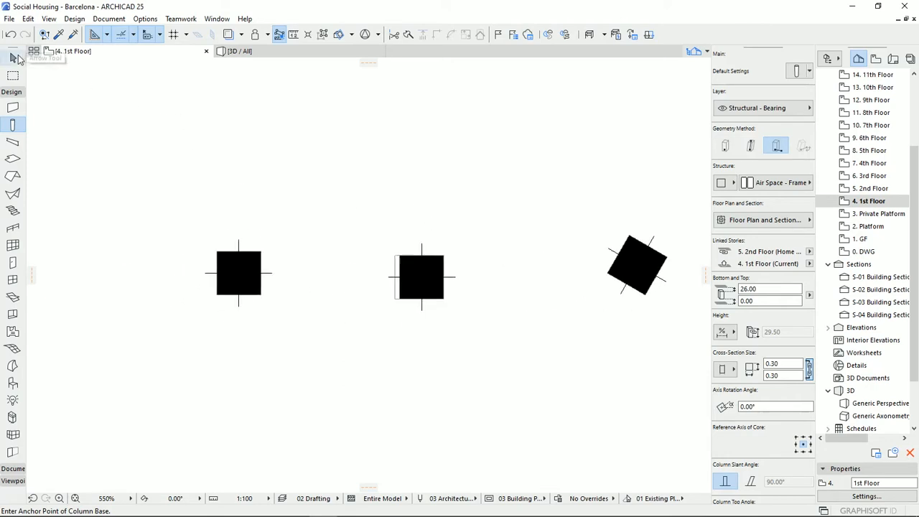
click(253, 280)
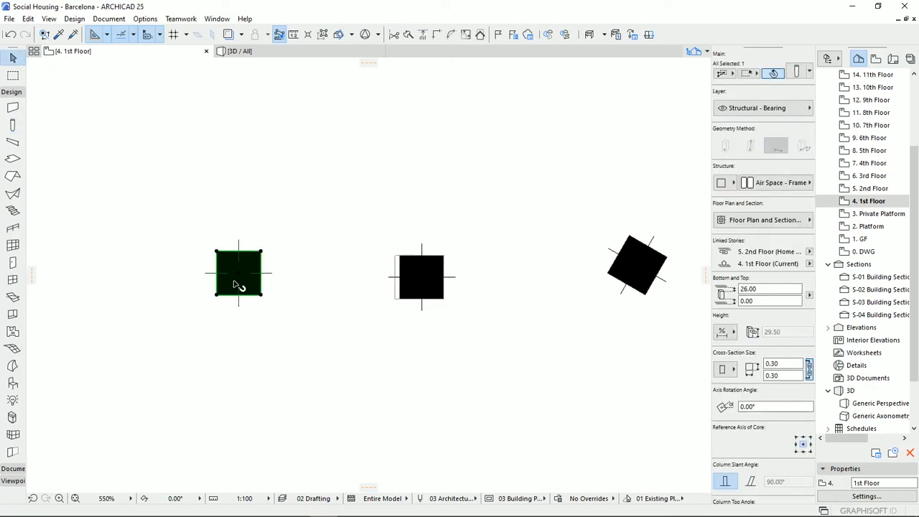
middle_drag(254, 309, 273, 322)
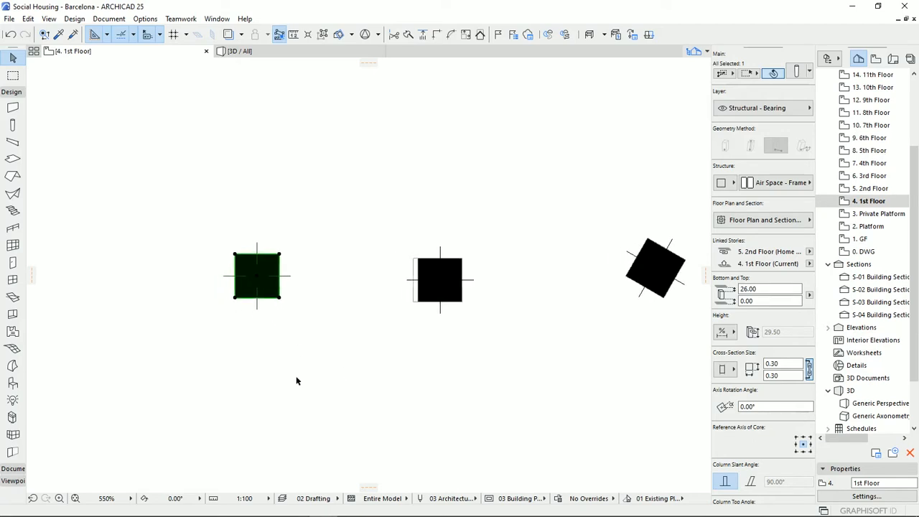
key(ctrl+e)
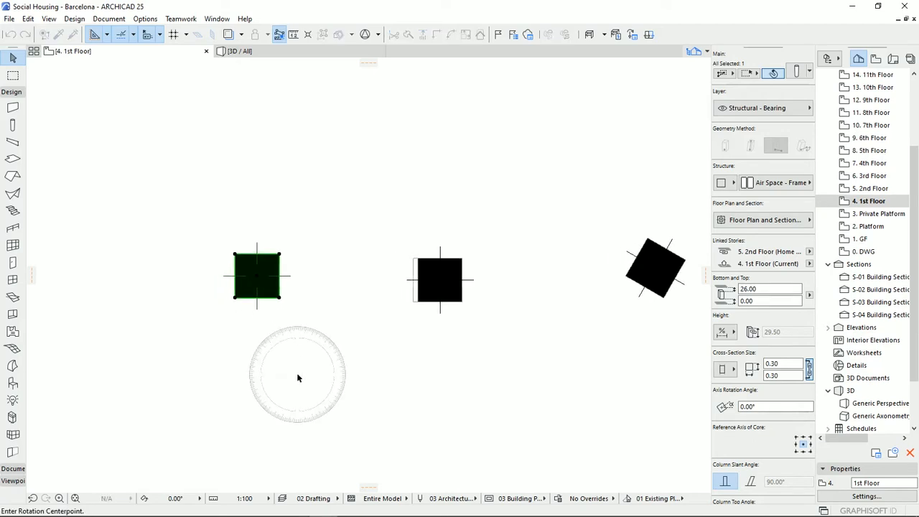
click(257, 276)
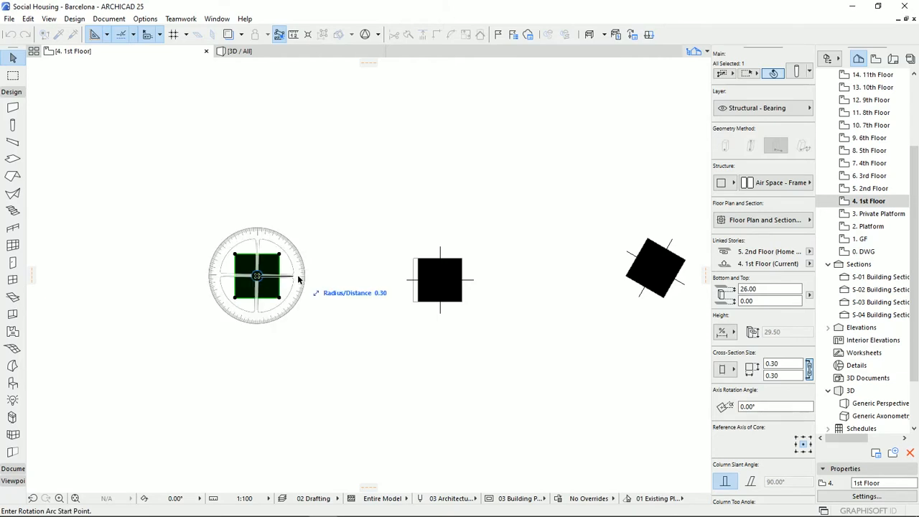
click(358, 277)
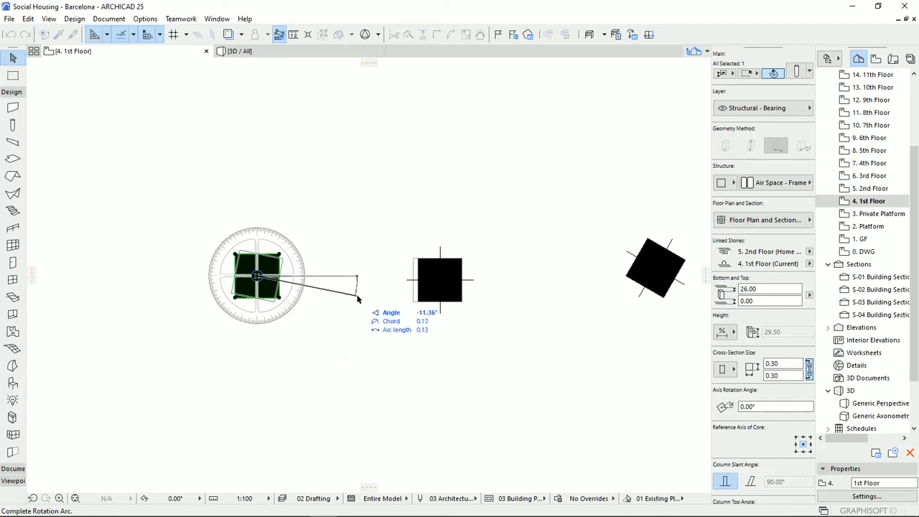
text(-30)
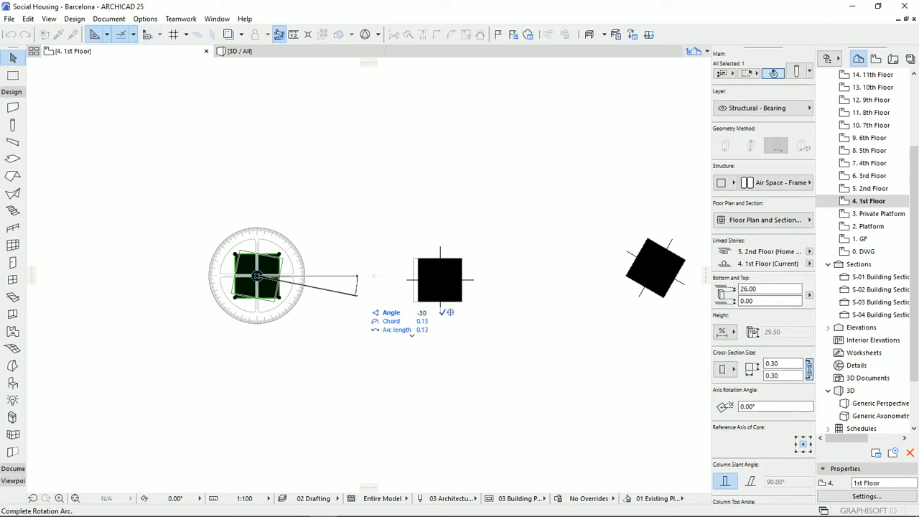
key(Return)
middle_drag(346, 325, 288, 314)
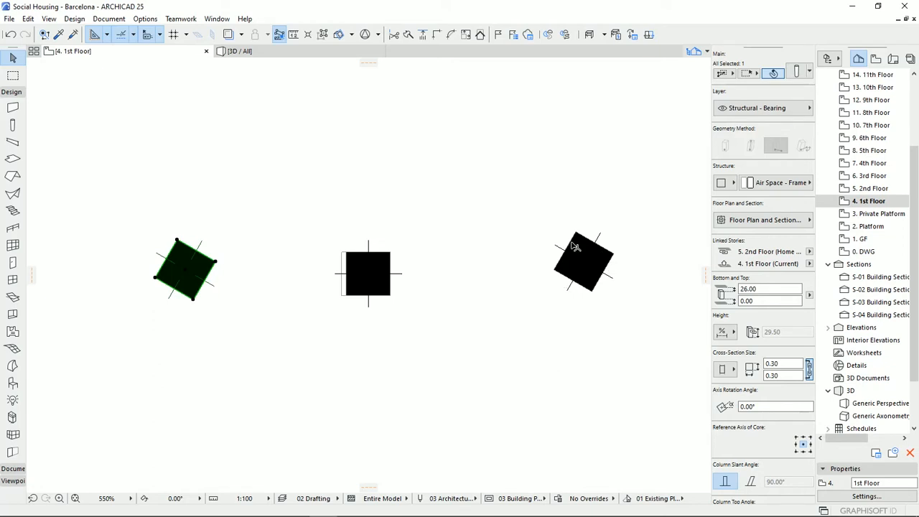
click(404, 345)
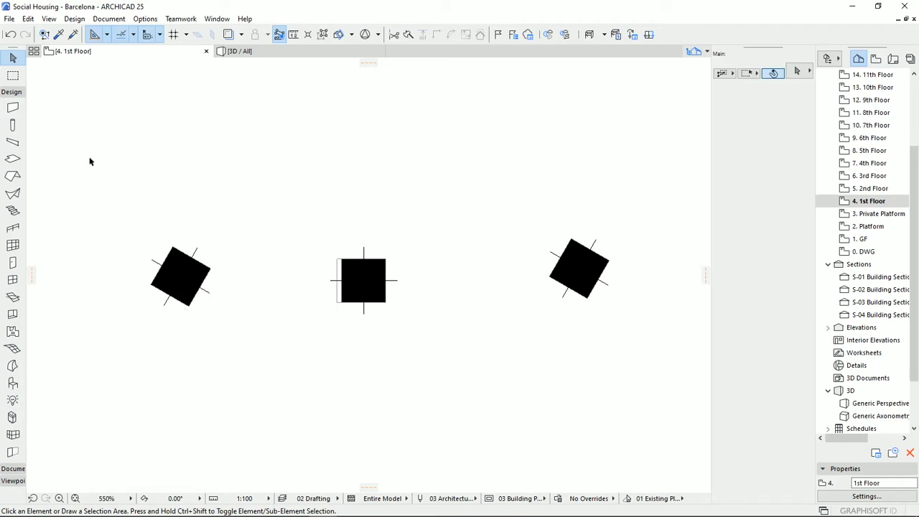
Set the column defaults to the simple vertical geometry method with Steel - Structural as the rectangular core's building material.
click(12, 125)
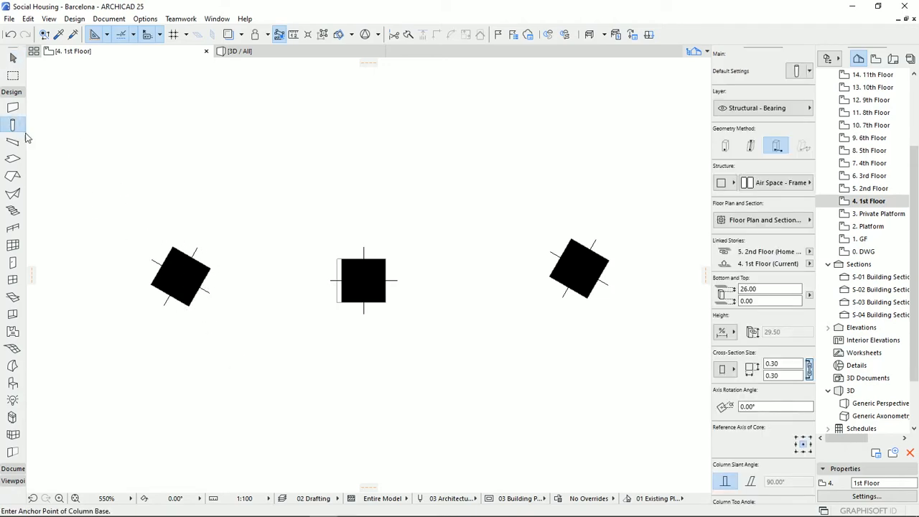
click(733, 184)
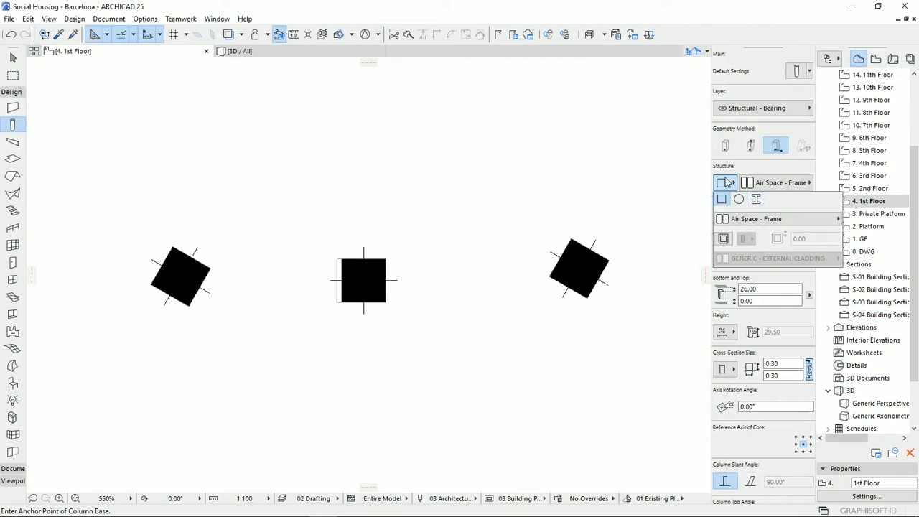
click(726, 148)
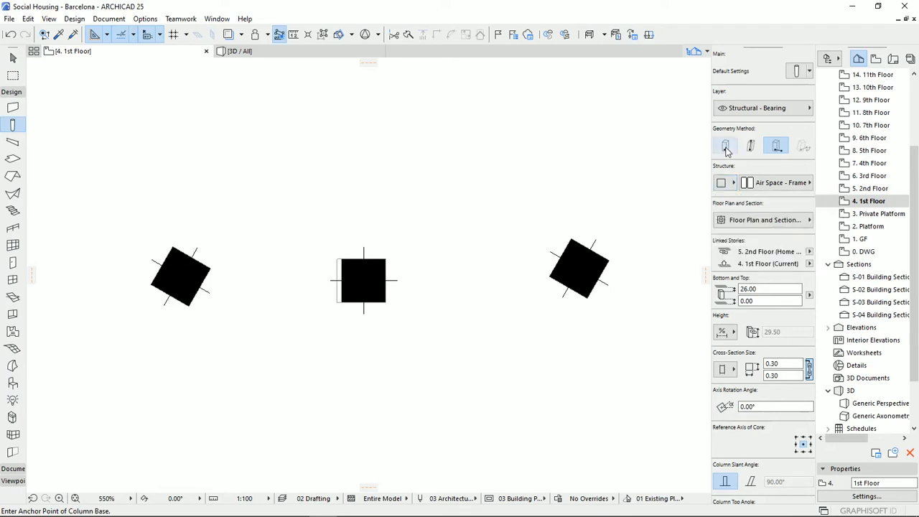
click(727, 147)
click(723, 181)
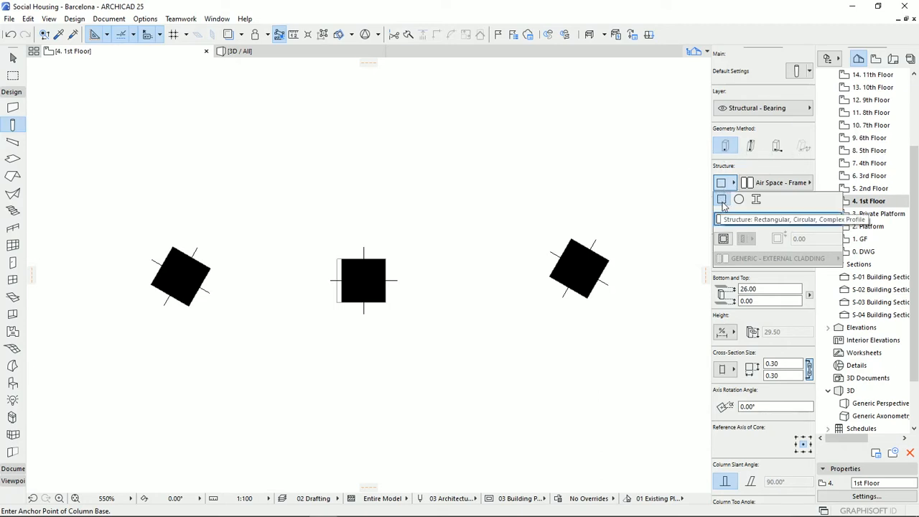
click(756, 223)
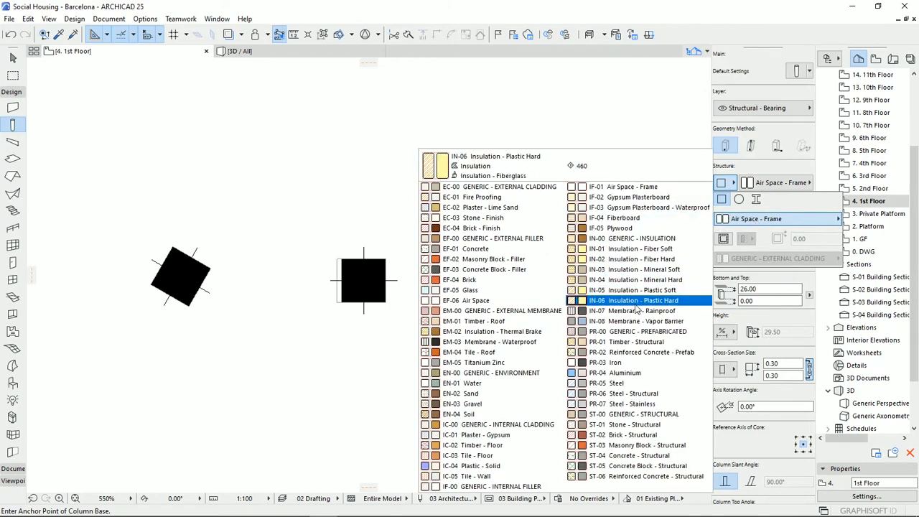
click(625, 393)
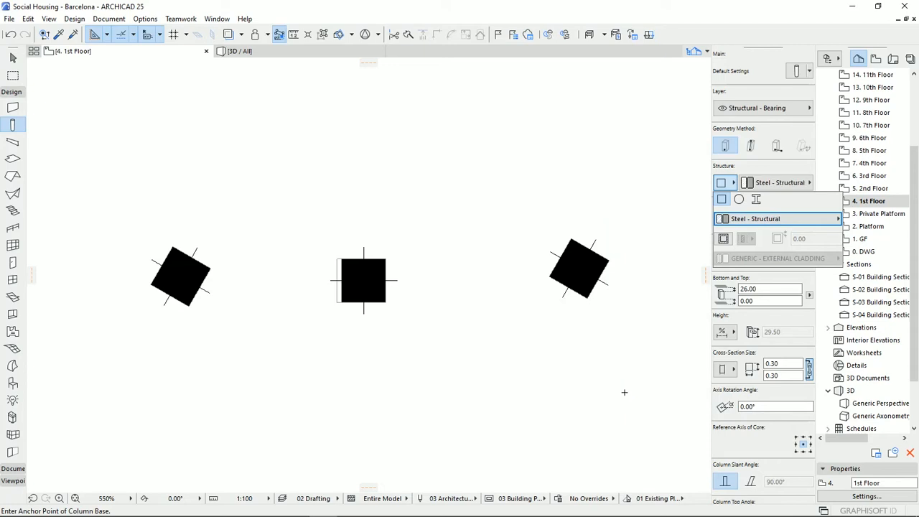
Enable a 0.10 thick GENERIC - EXTERNAL CLADDING veneer and place the steel column below the leftmost existing column.
click(724, 239)
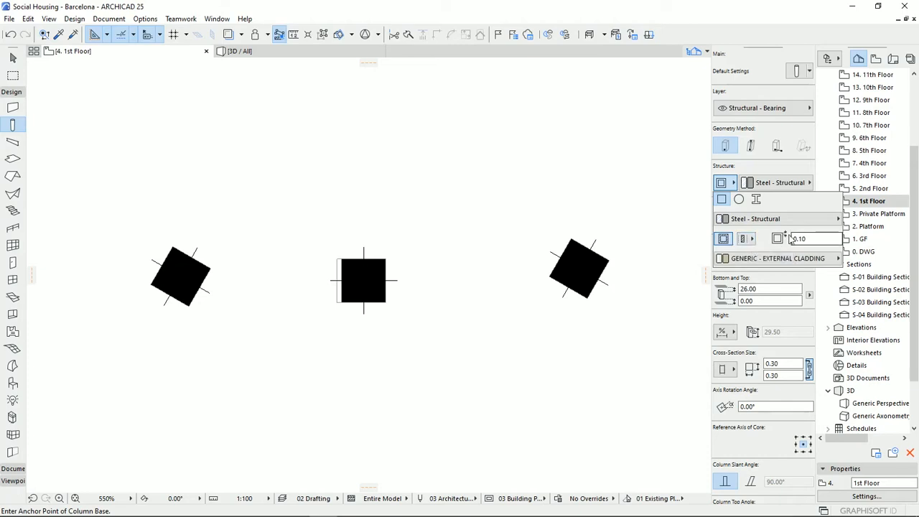
click(752, 243)
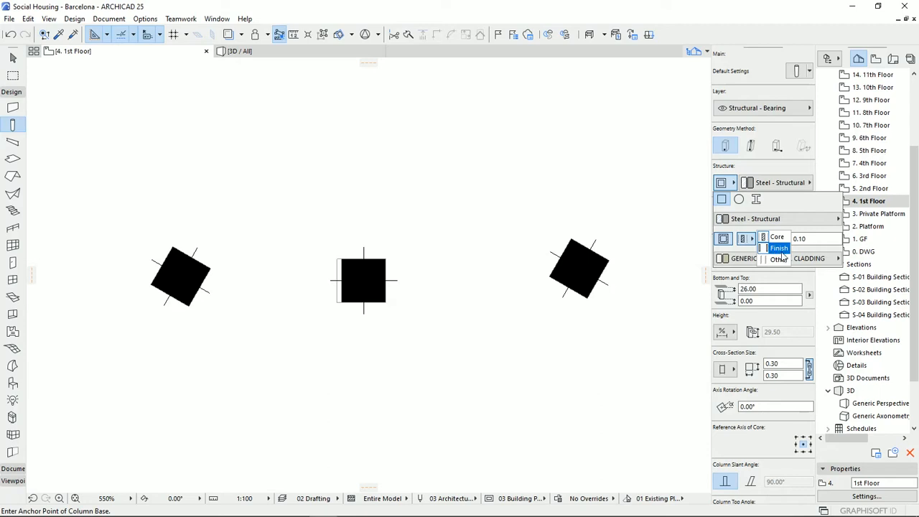
click(781, 263)
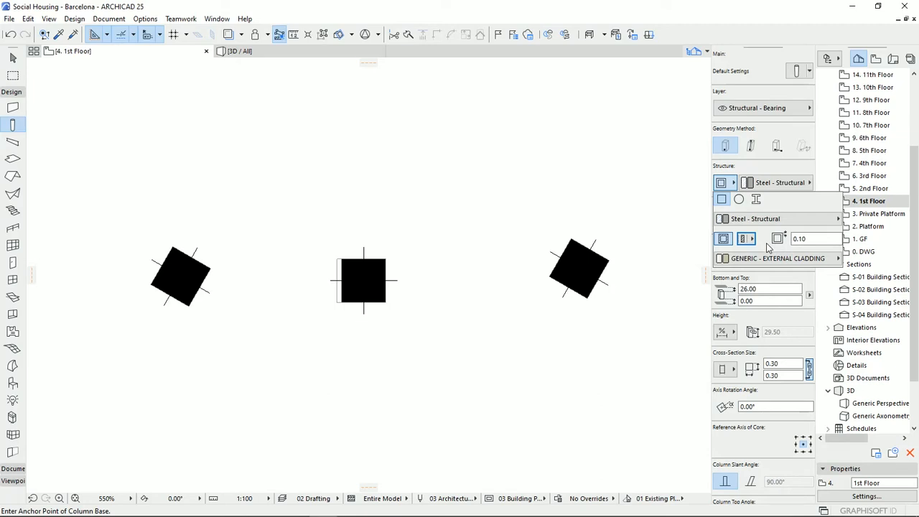
middle_drag(291, 380, 351, 289)
scroll(223, 360, down, 1)
middle_drag(224, 361, 337, 285)
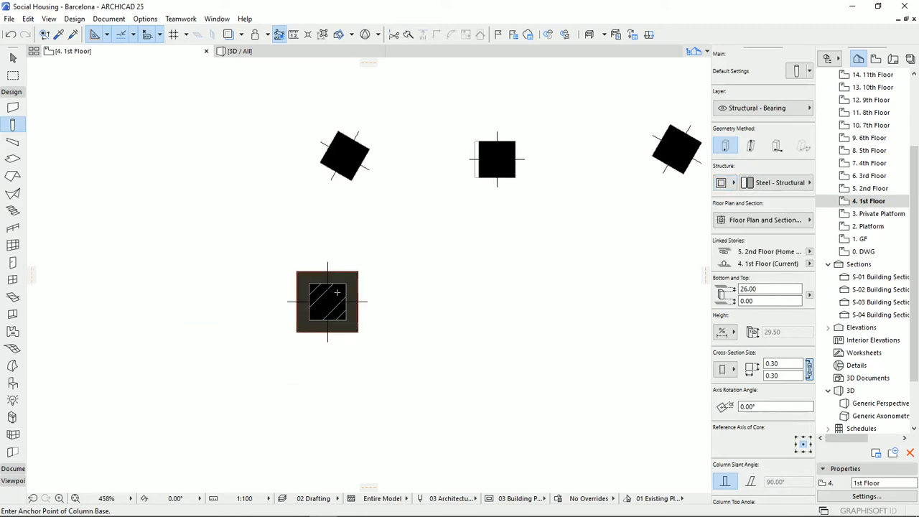
Select the veneered steel column and reduce its veneer thickness to 0.01.
scroll(321, 306, up, 3)
click(13, 58)
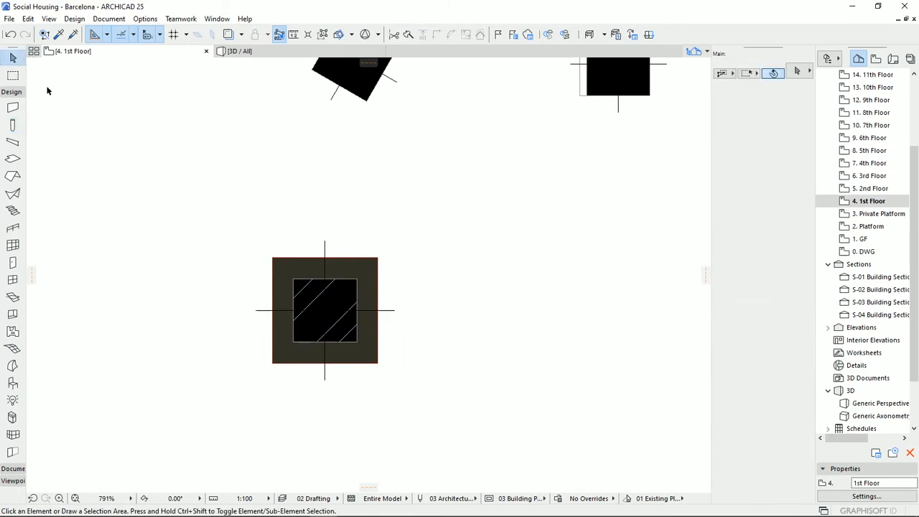
click(337, 328)
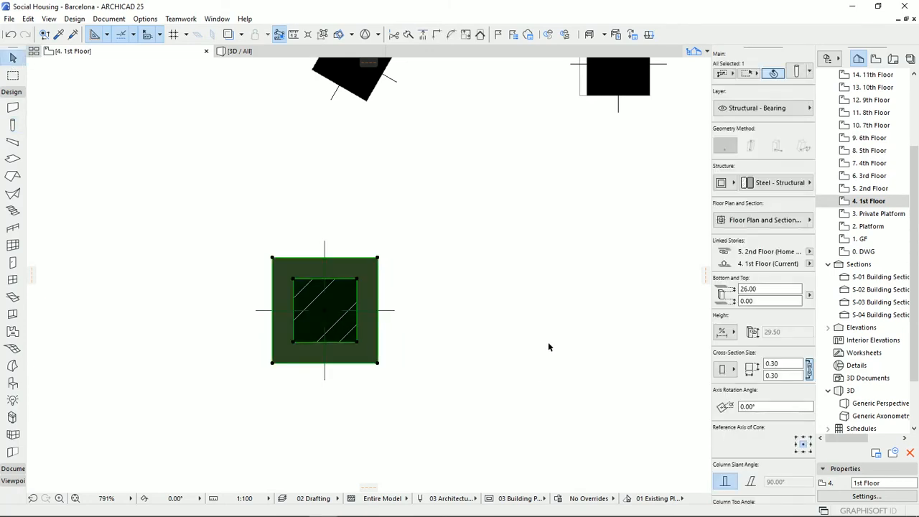
click(722, 183)
double_click(801, 239)
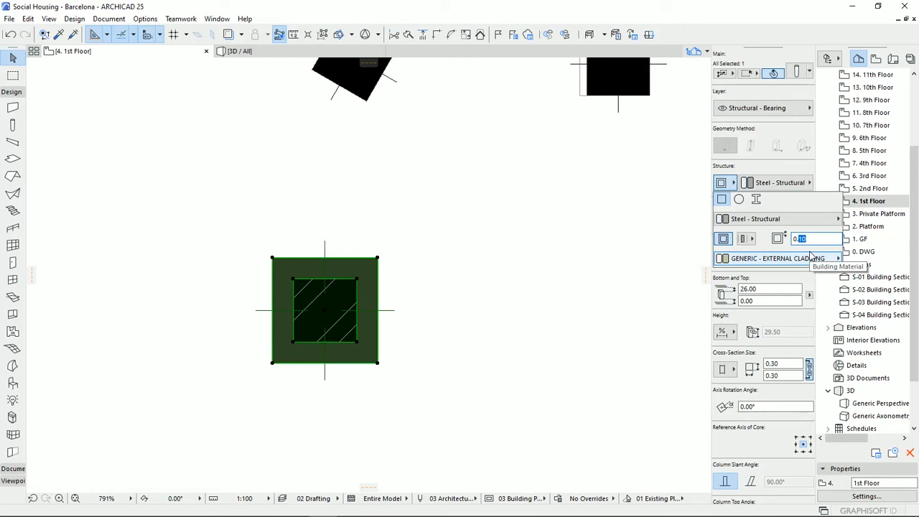
text(0)
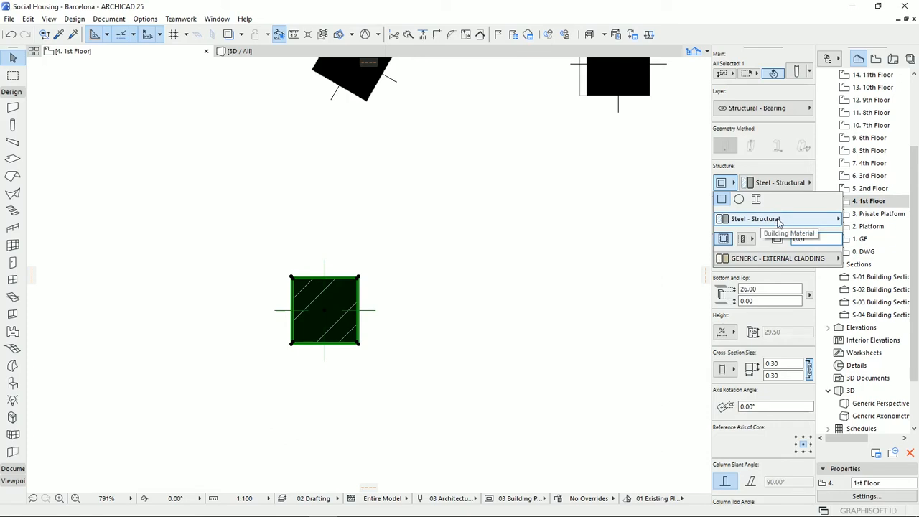
Change the selected column's veneer building material to EF-04 Brick, deselect it and check the veneer up close.
click(783, 262)
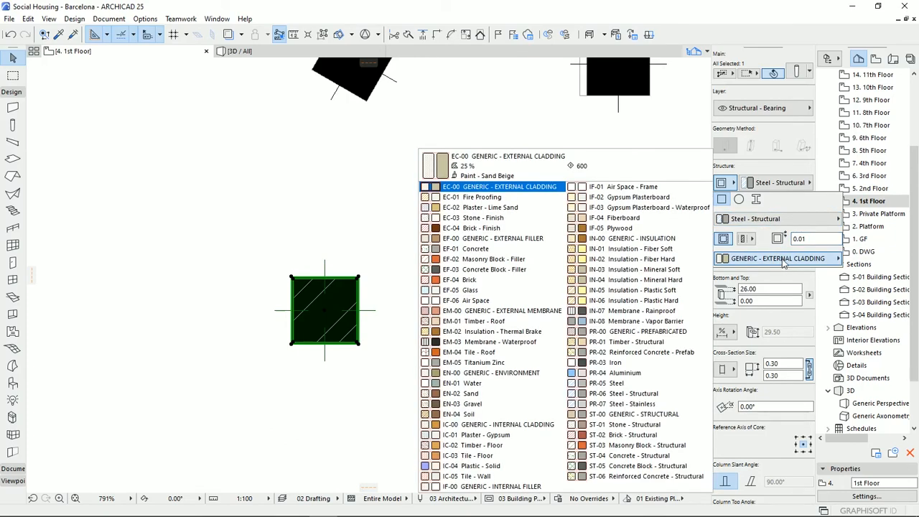
click(467, 280)
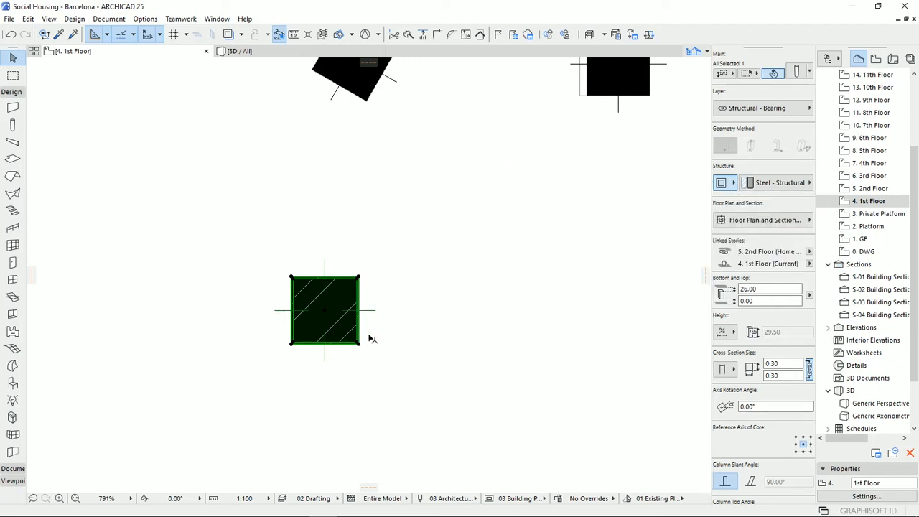
click(391, 391)
scroll(314, 299, up, 6)
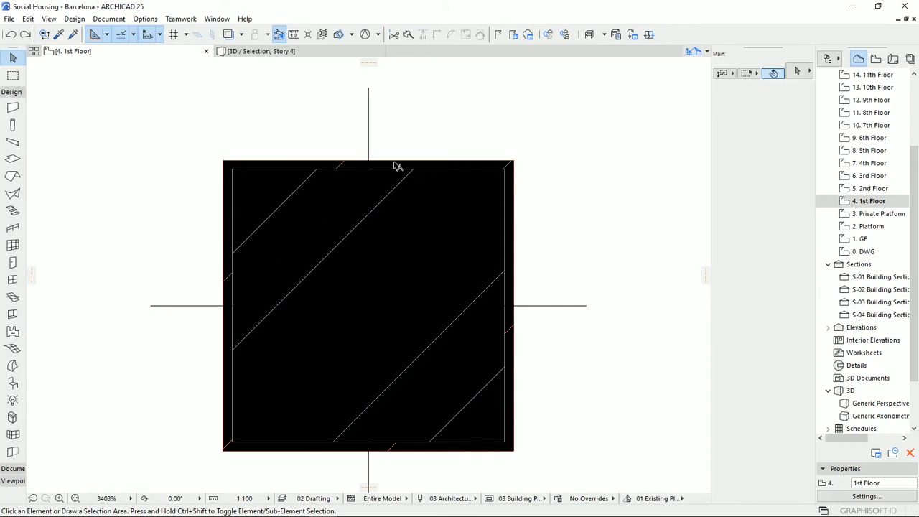
scroll(334, 316, down, 1)
scroll(332, 313, down, 5)
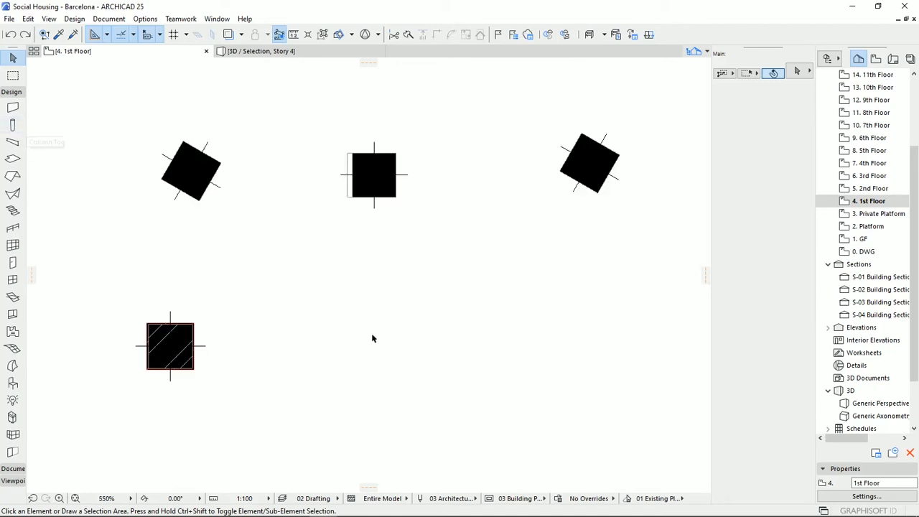
Place another steel column to the right of the veneered one, below the slanted column, and turn off its veneer.
click(14, 126)
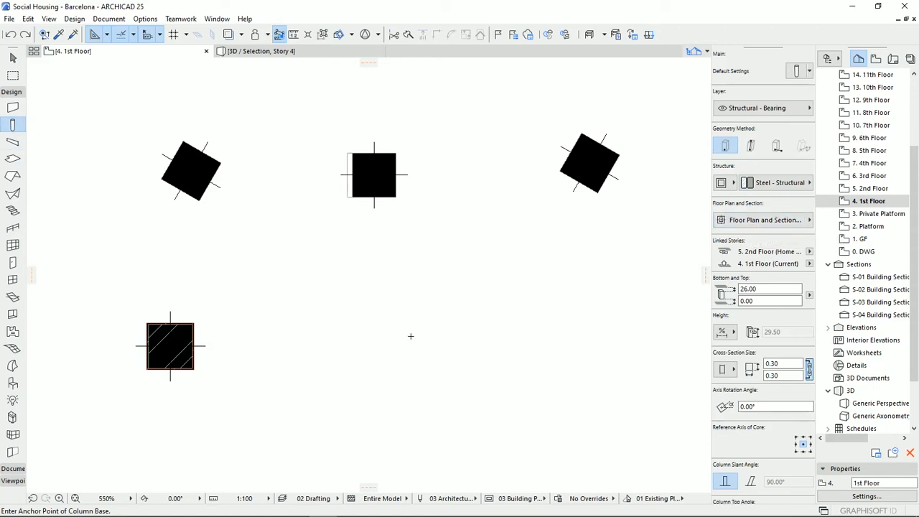
click(384, 345)
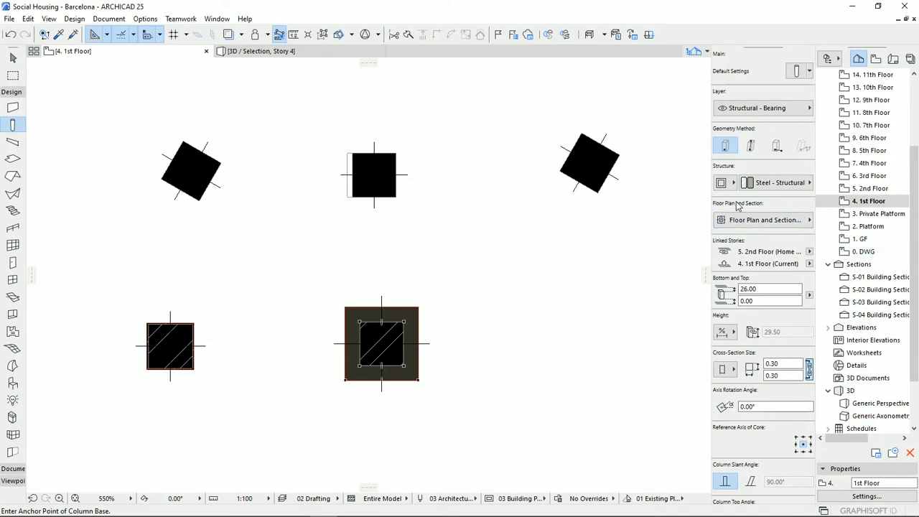
shift+click(345, 371)
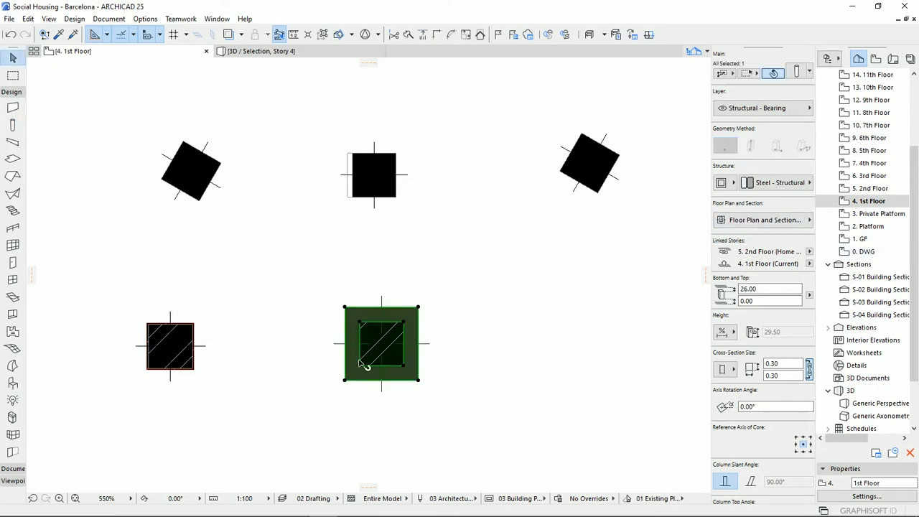
click(734, 183)
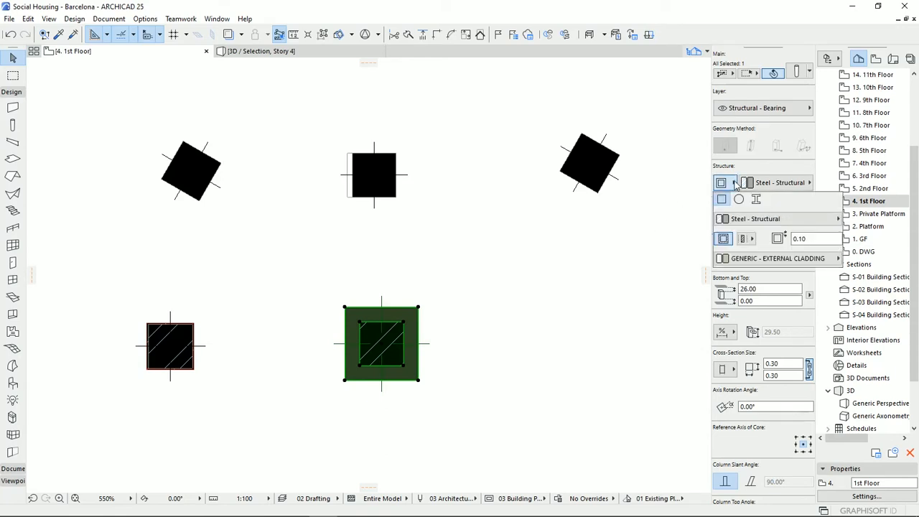
click(724, 240)
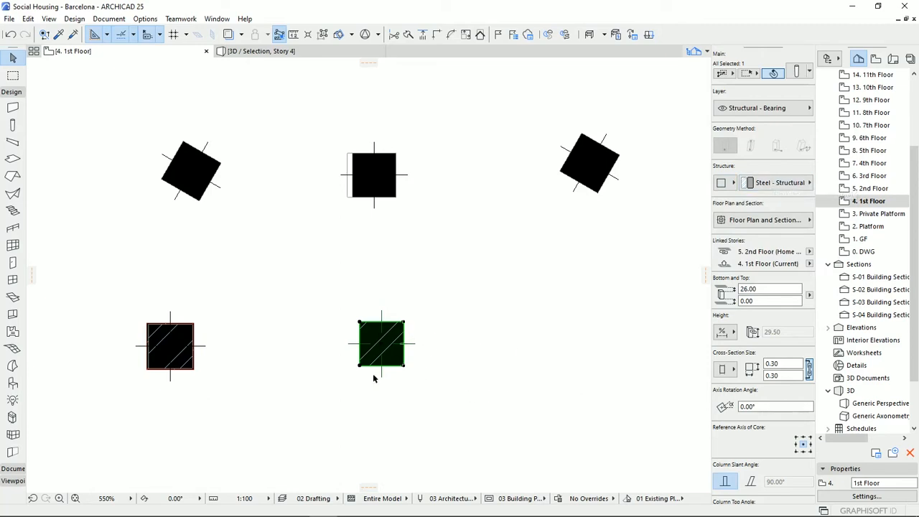
Change the new column's building material to IF-01 Air Space - Frame and deselect it.
click(779, 184)
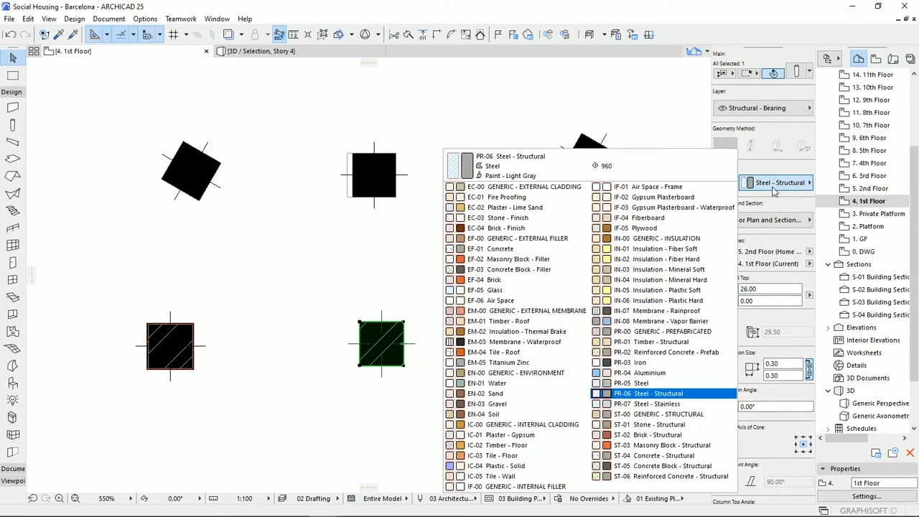
click(656, 188)
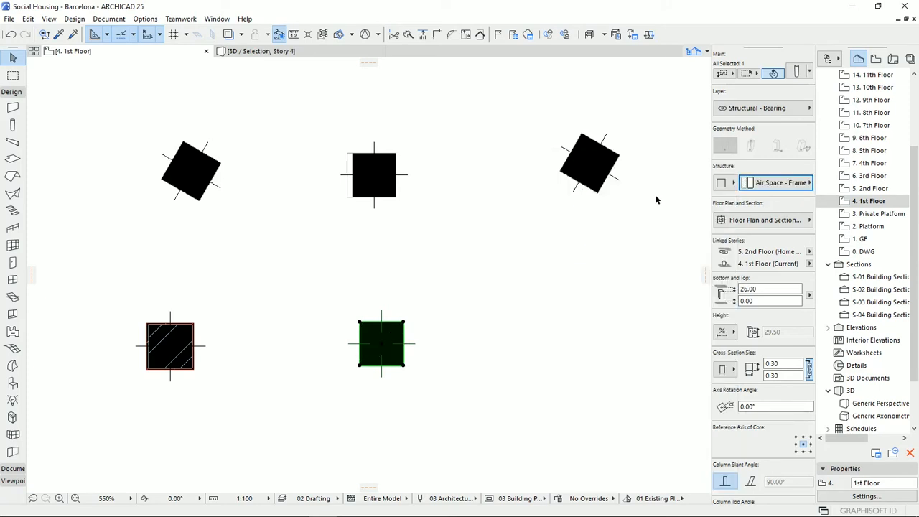
click(536, 341)
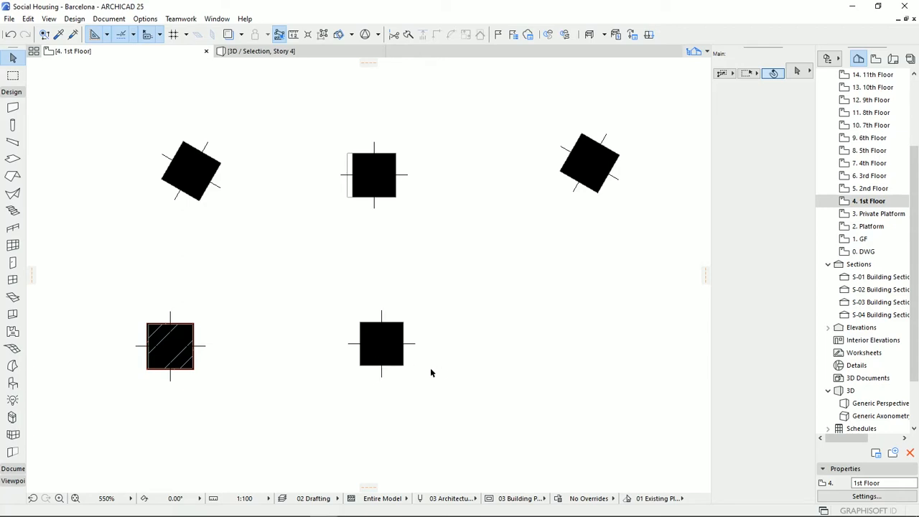
Examine the Air Space - Frame column's floor plan and section settings, including the Show on Stories and Floor Plan Display options.
click(399, 357)
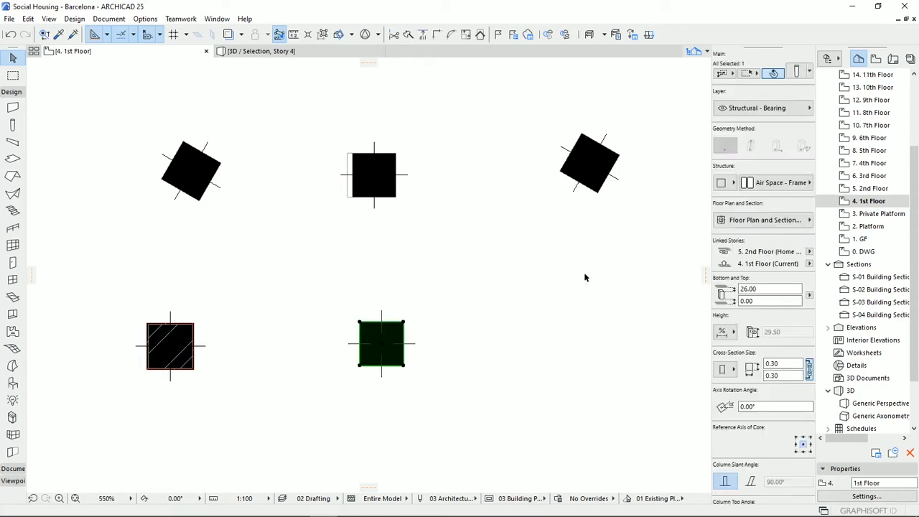
click(764, 222)
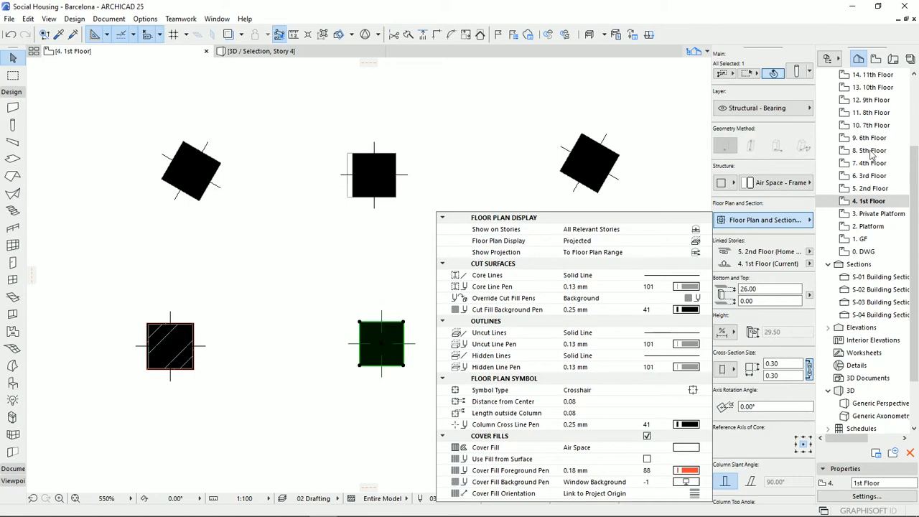
scroll(882, 127, up, 3)
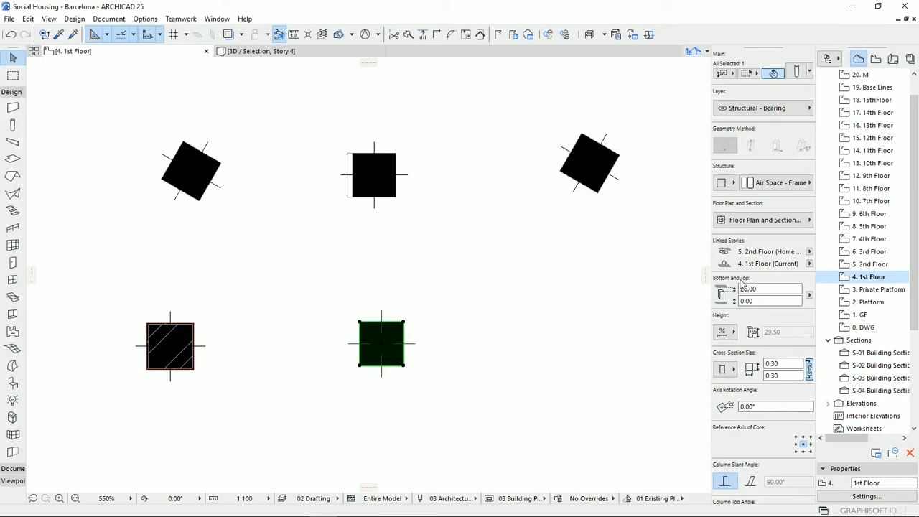
click(787, 221)
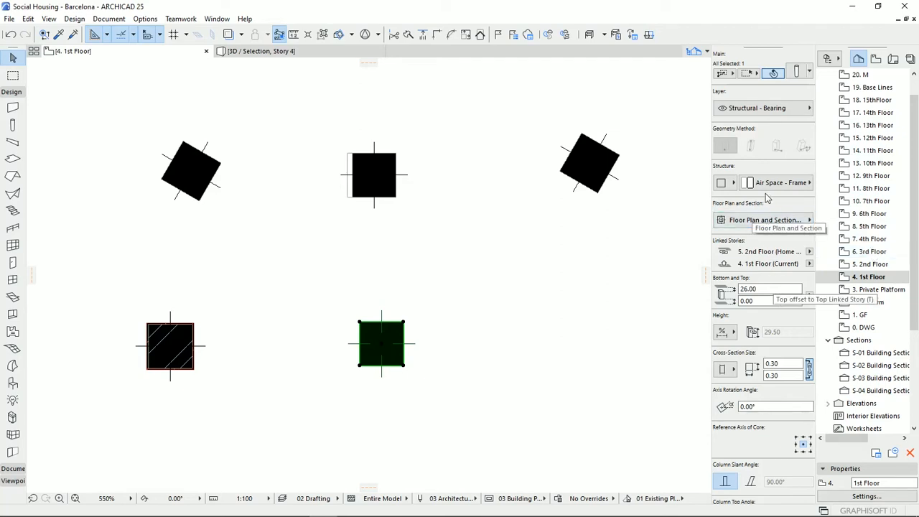
click(755, 221)
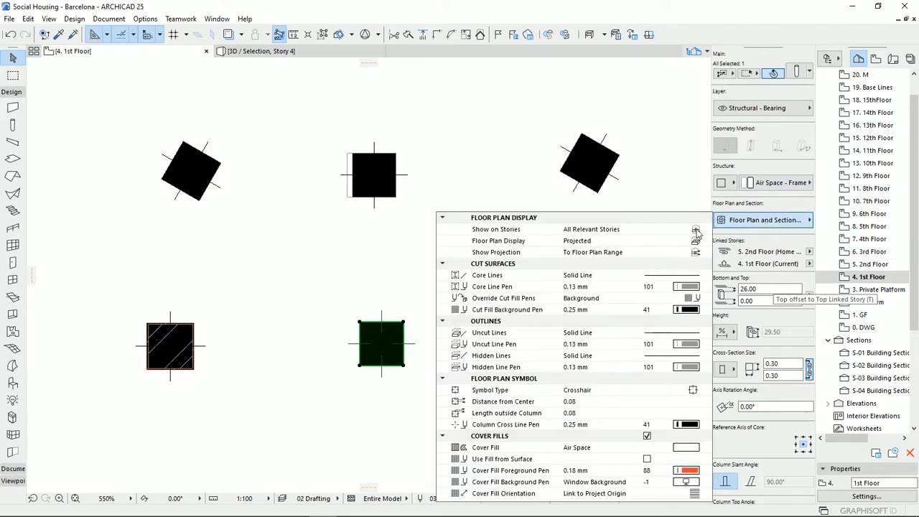
click(696, 230)
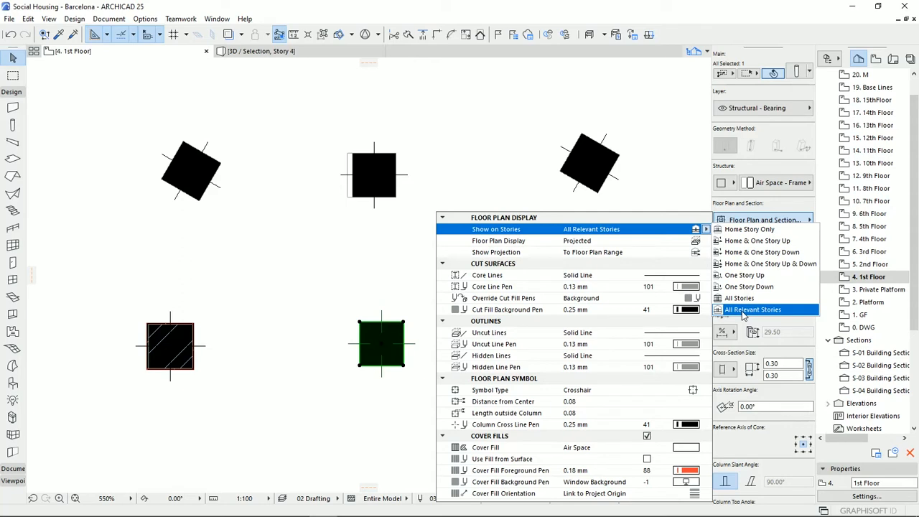
click(744, 311)
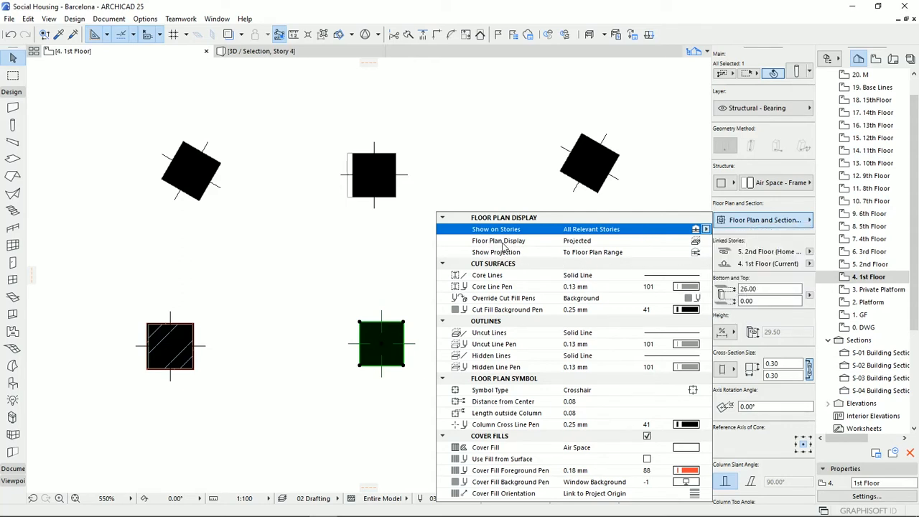
click(706, 241)
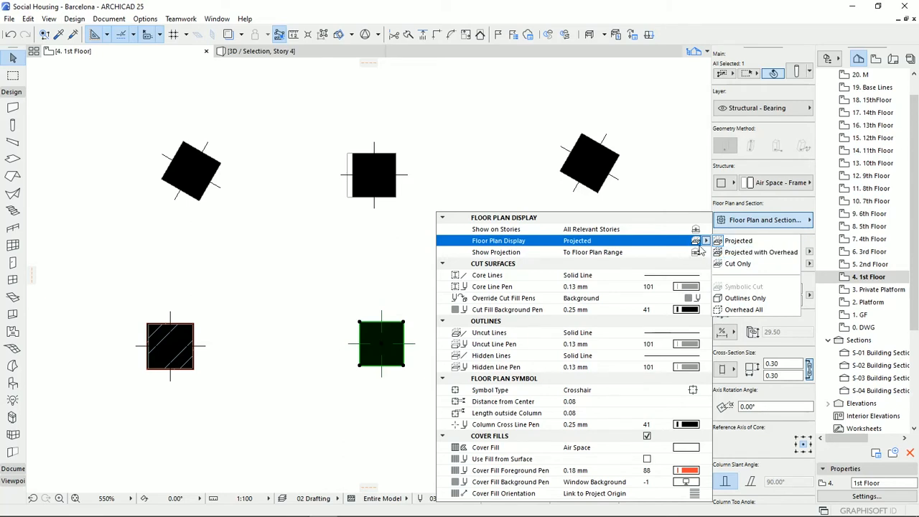
click(374, 178)
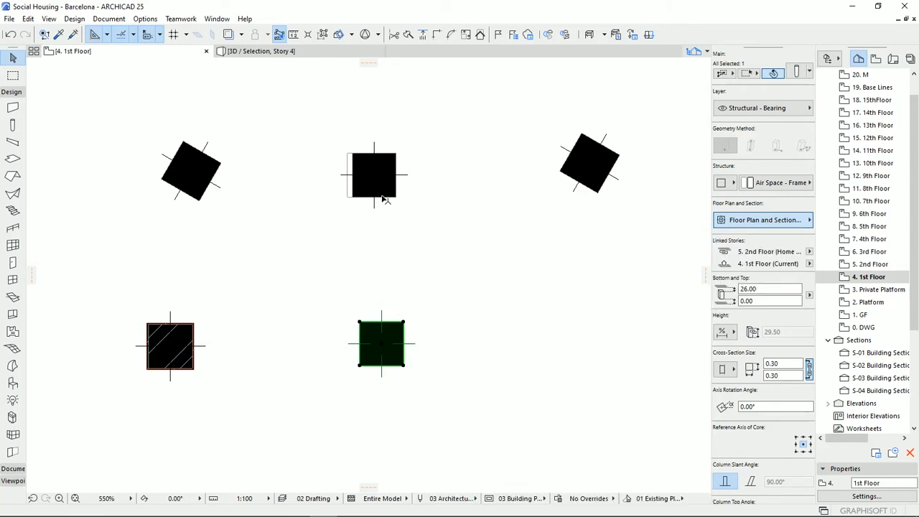
Tilt the slanted column further along its horizontal axis to a slant angle of about 84.13° and deselect it.
click(388, 190)
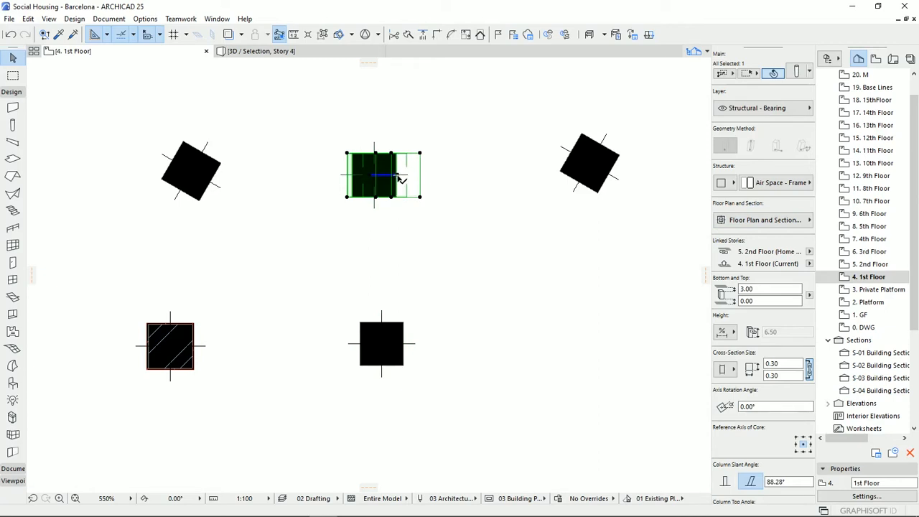
click(397, 176)
click(482, 108)
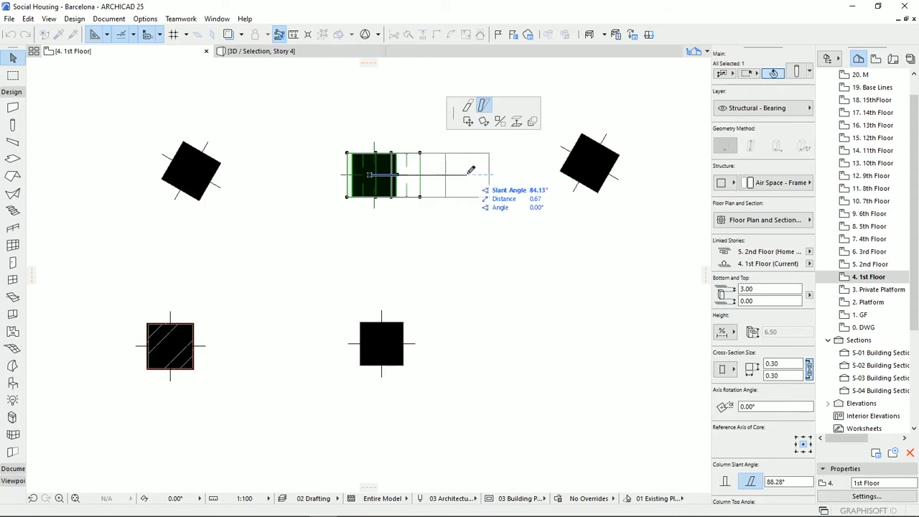
click(472, 171)
click(493, 285)
Try Outlines Only as the slanted column's Floor Plan Display, then undo the change.
scroll(391, 223, up, 6)
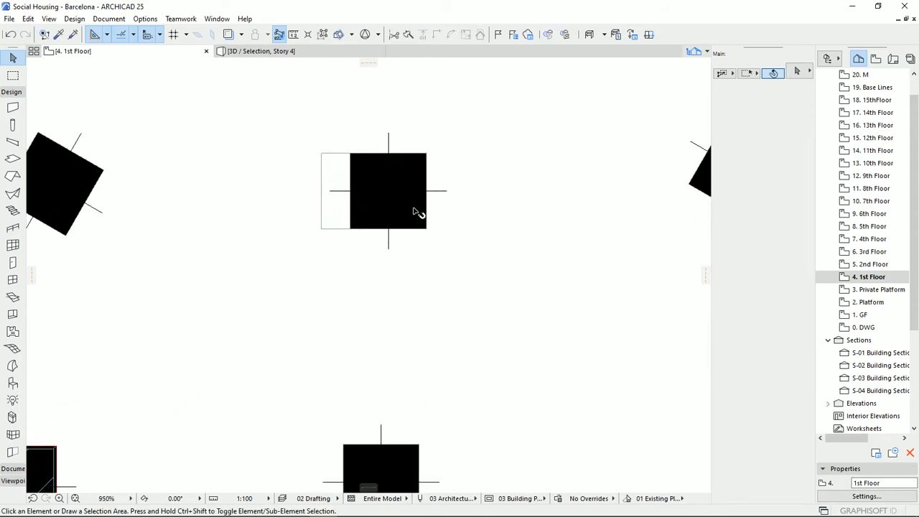
click(416, 212)
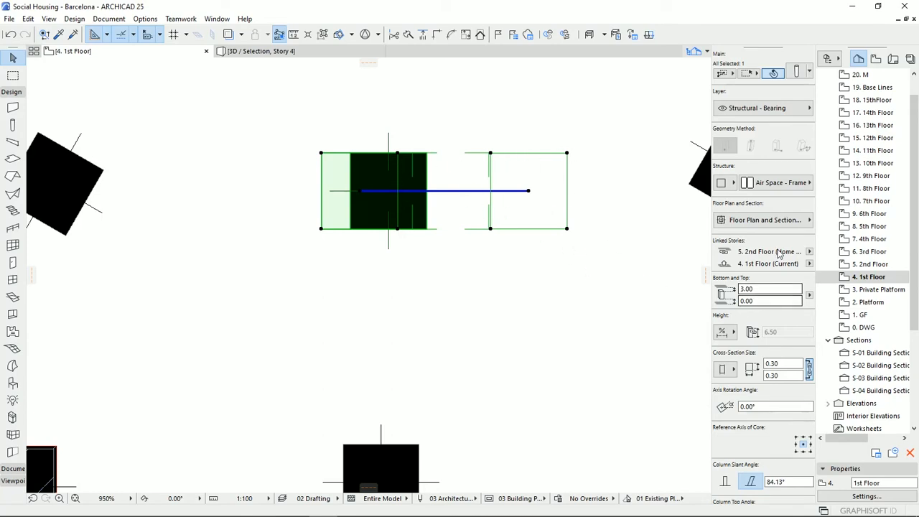
click(786, 225)
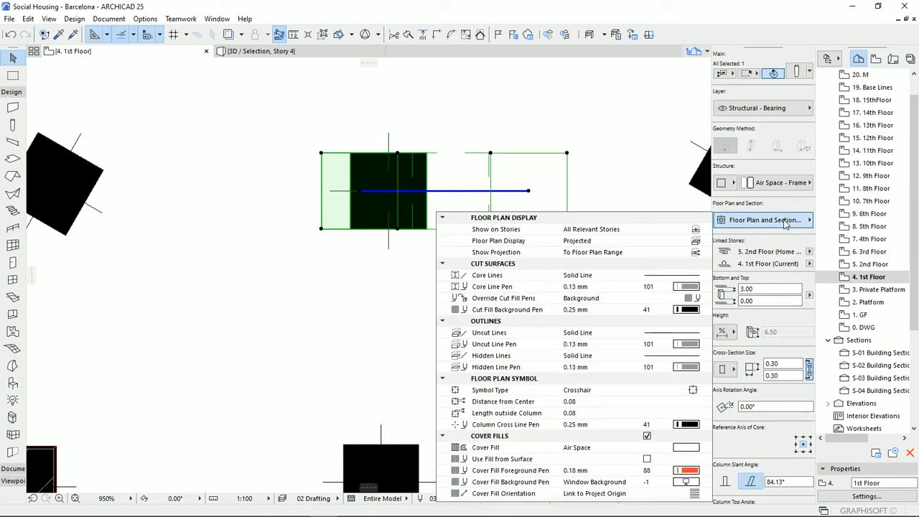
click(670, 239)
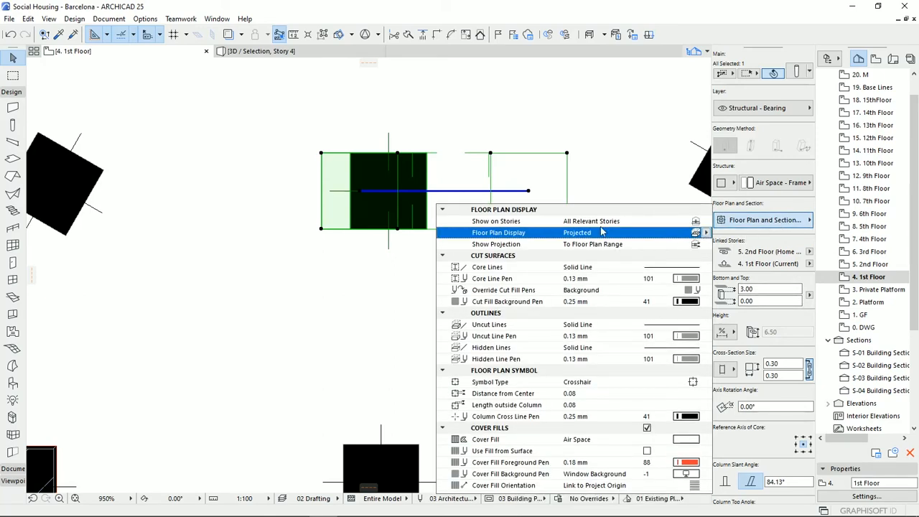
click(707, 233)
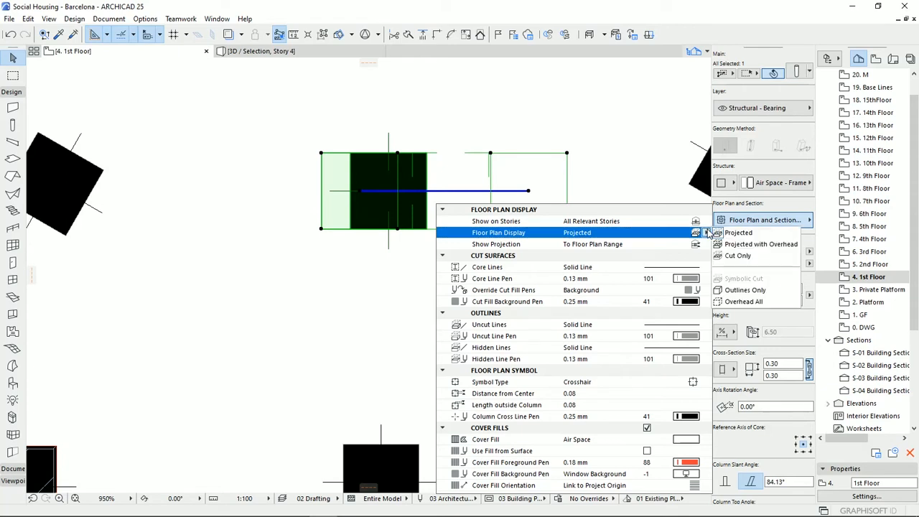
click(745, 290)
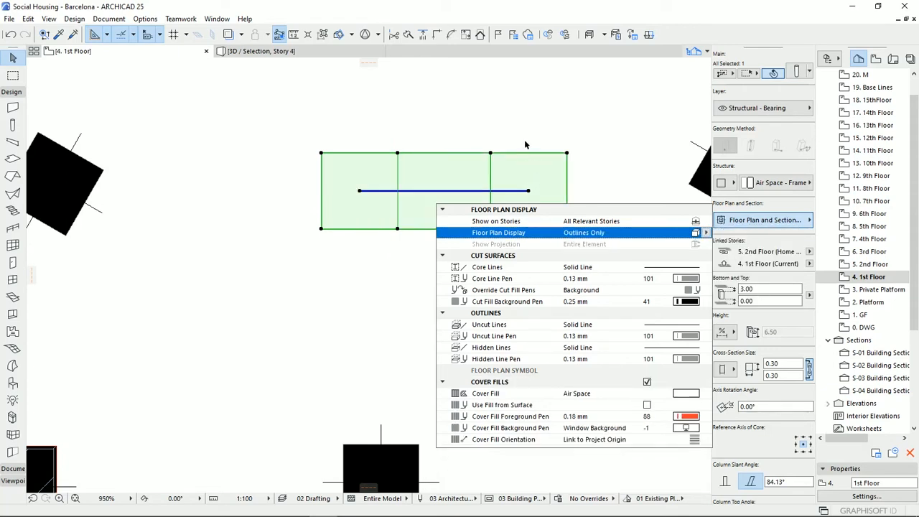
key(Escape)
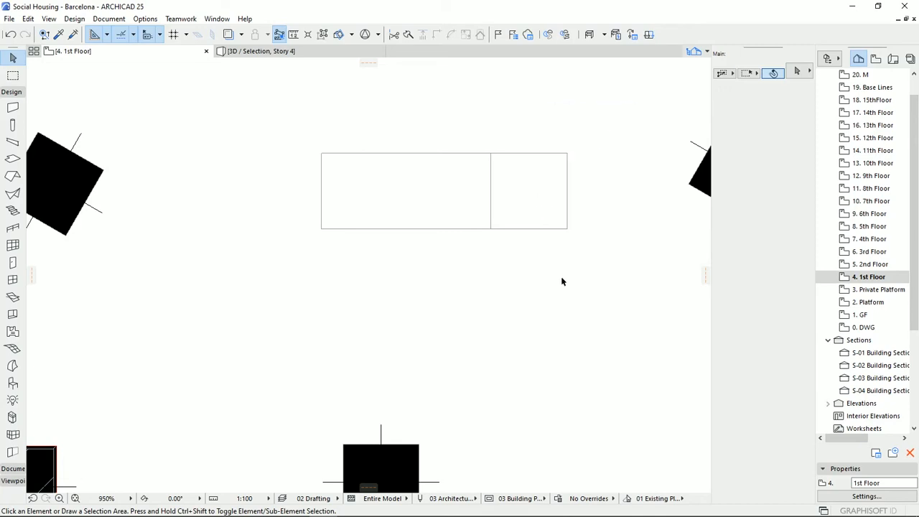
key(ctrl+z)
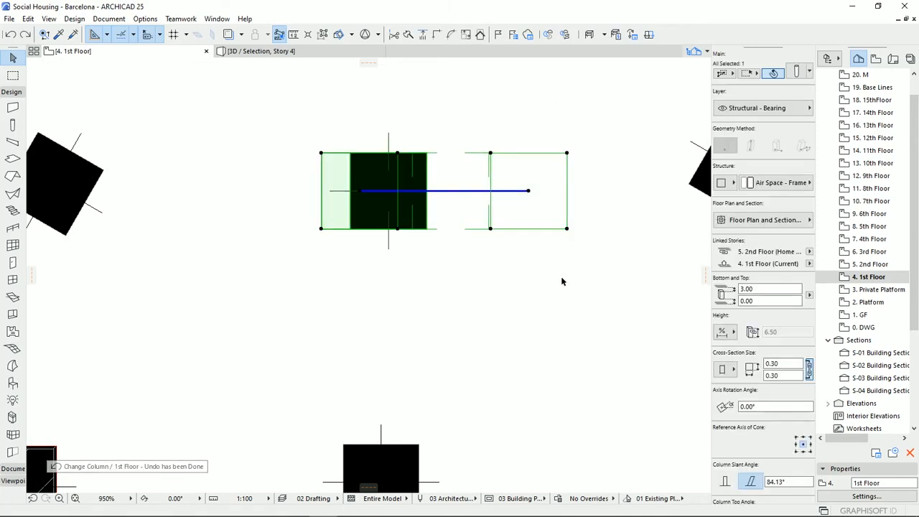
Deselect the slanted column and review the floor plan and section settings of the upright column directly below it.
click(551, 339)
scroll(551, 339, down, 3)
middle_drag(550, 340, 507, 255)
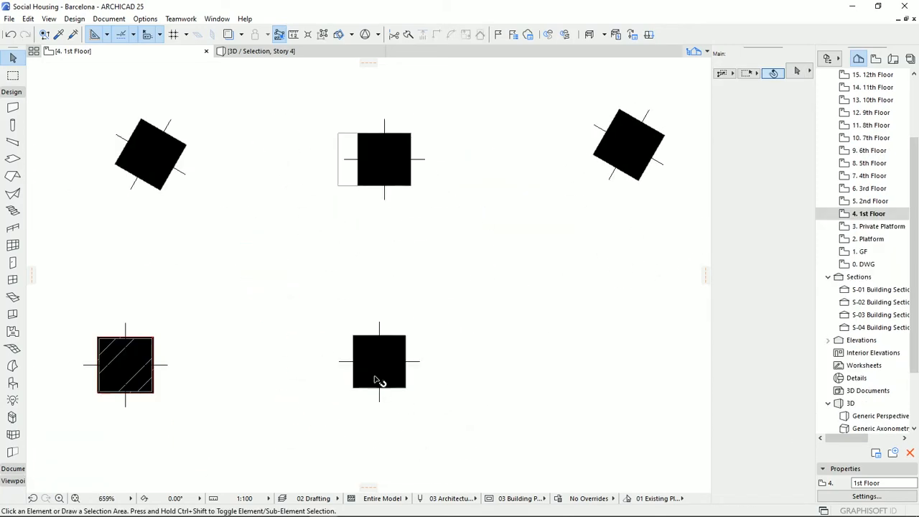
click(378, 380)
click(755, 221)
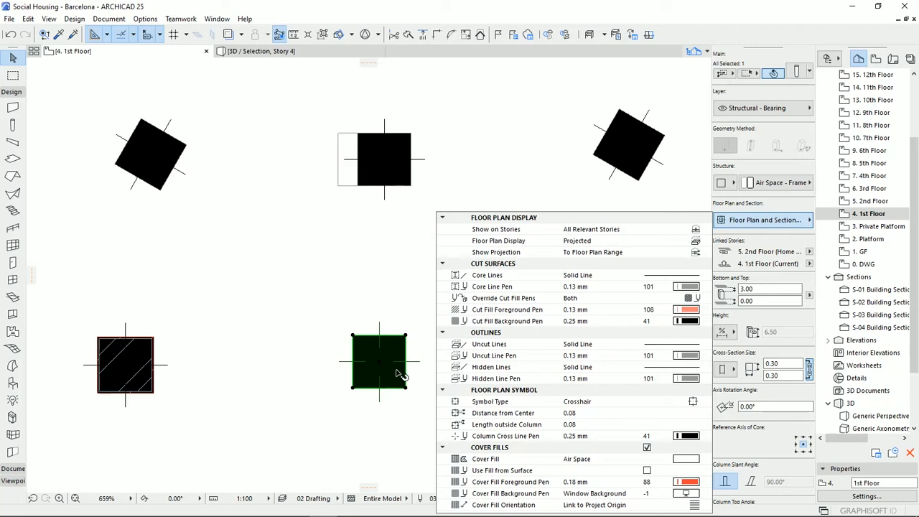
scroll(394, 381, up, 1)
scroll(393, 381, up, 8)
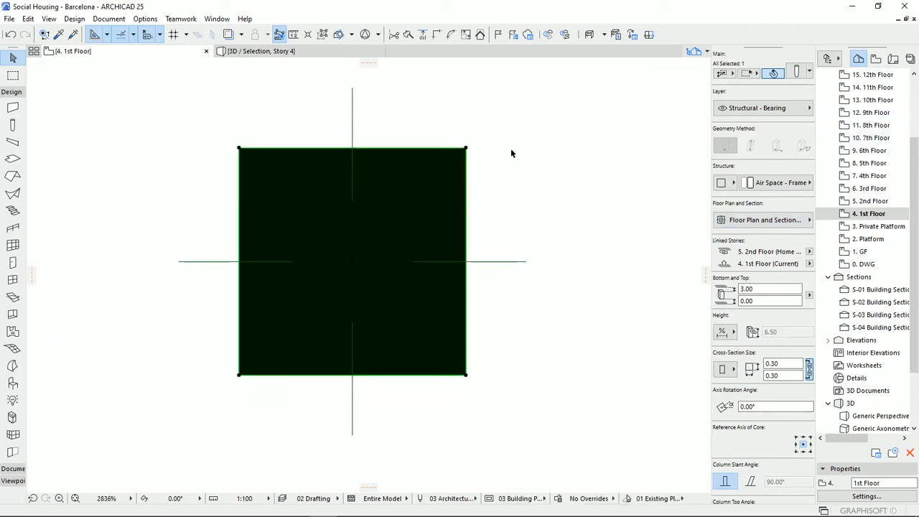
Set the upright column's Core Line Pen to blue pen 46 (0.25 mm), deselect it and inspect its outline.
click(765, 220)
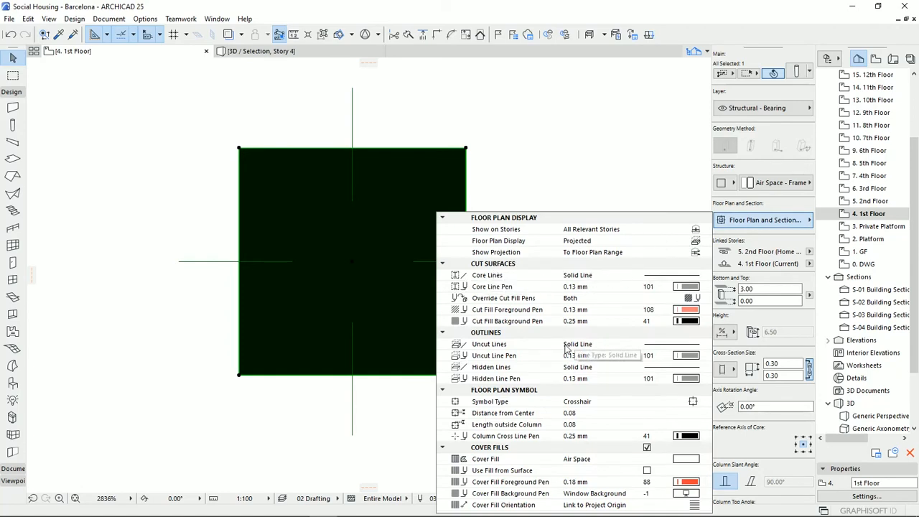
click(701, 289)
click(707, 288)
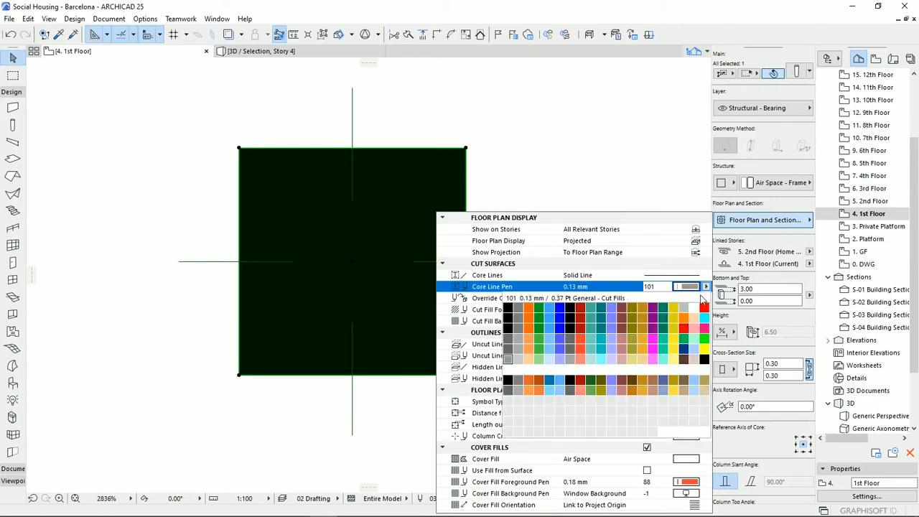
click(563, 329)
click(593, 168)
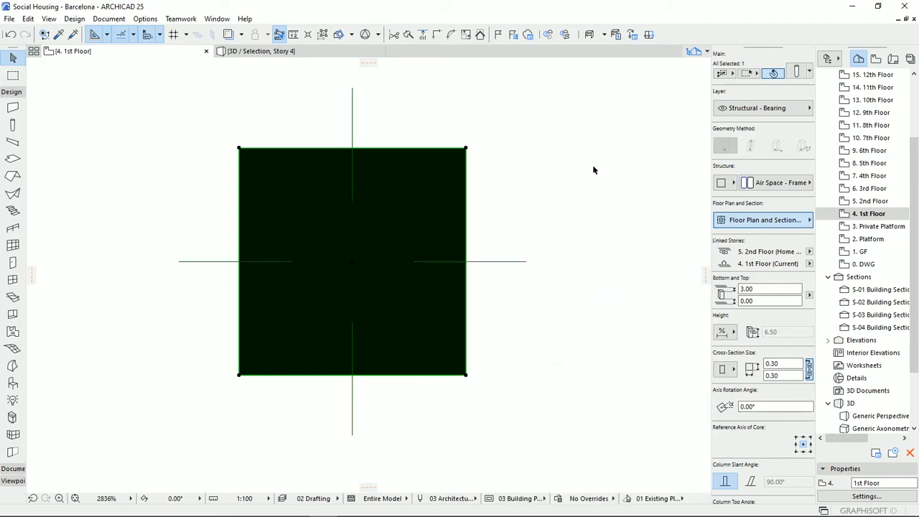
click(544, 232)
scroll(466, 148, up, 7)
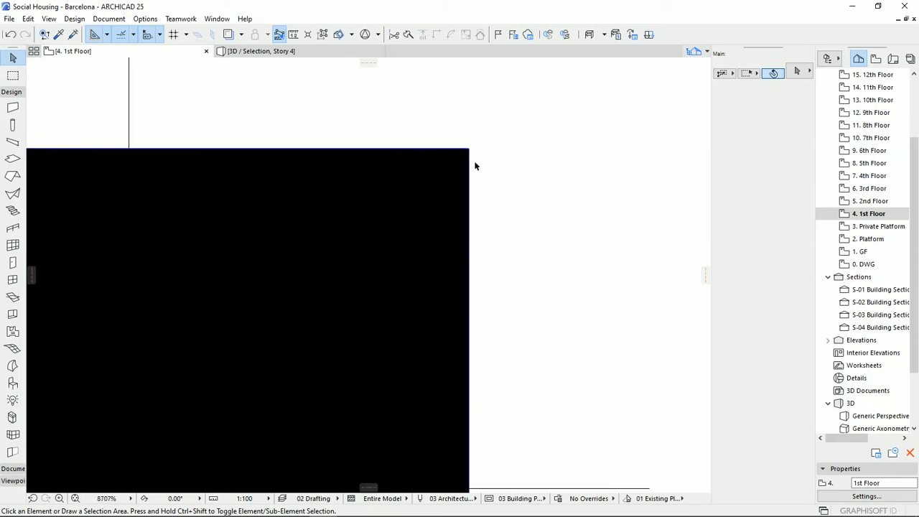
Reselect the upright column, try Dense Dotted as its Core Lines type and restore Solid Line.
scroll(476, 316, down, 5)
middle_drag(521, 316, 544, 197)
click(472, 263)
click(765, 220)
click(669, 279)
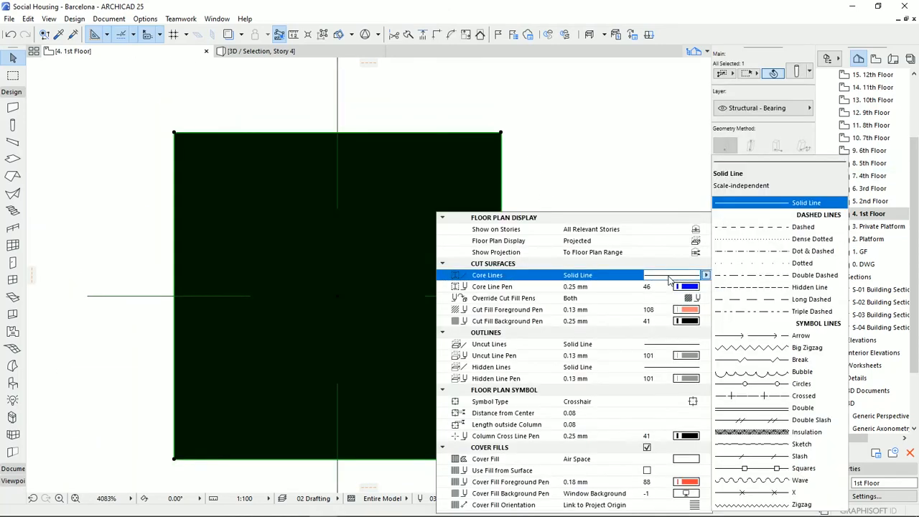
click(812, 239)
click(675, 276)
click(760, 205)
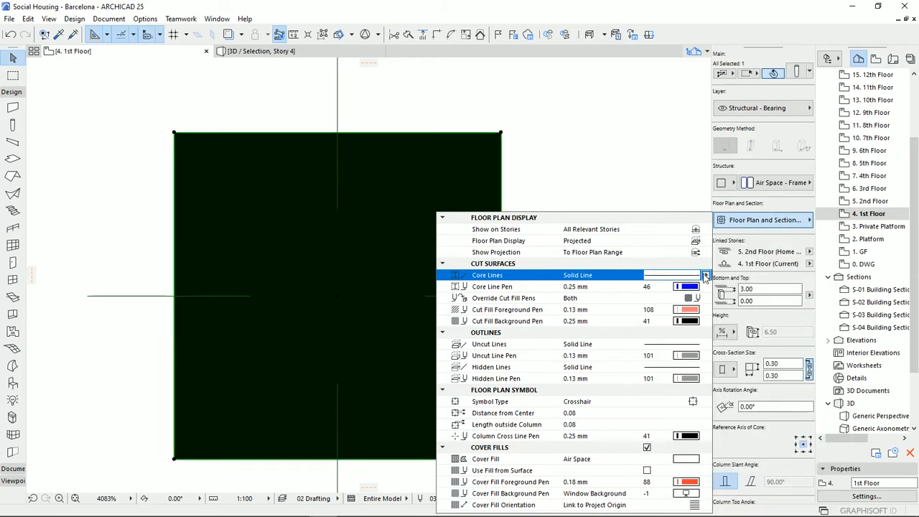
Set the column's Core Line Pen to black pen 1 (0.13 mm).
click(684, 286)
click(686, 288)
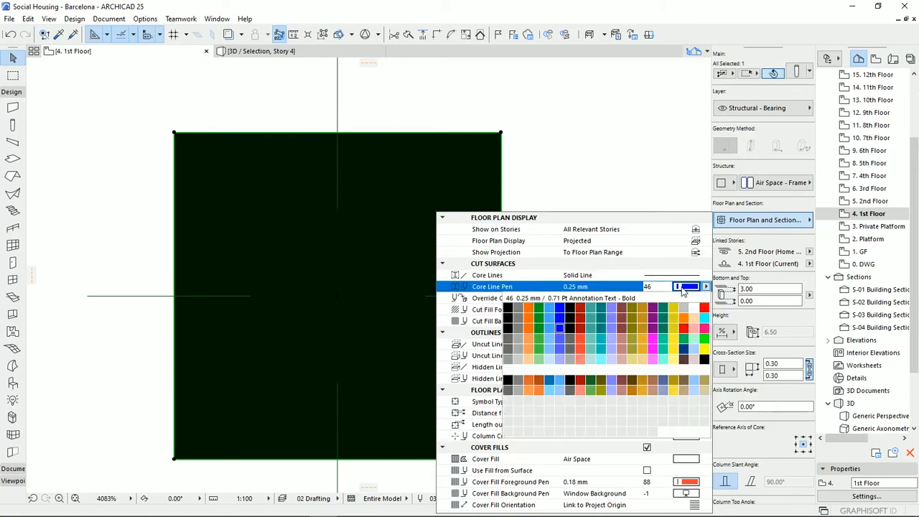
click(507, 308)
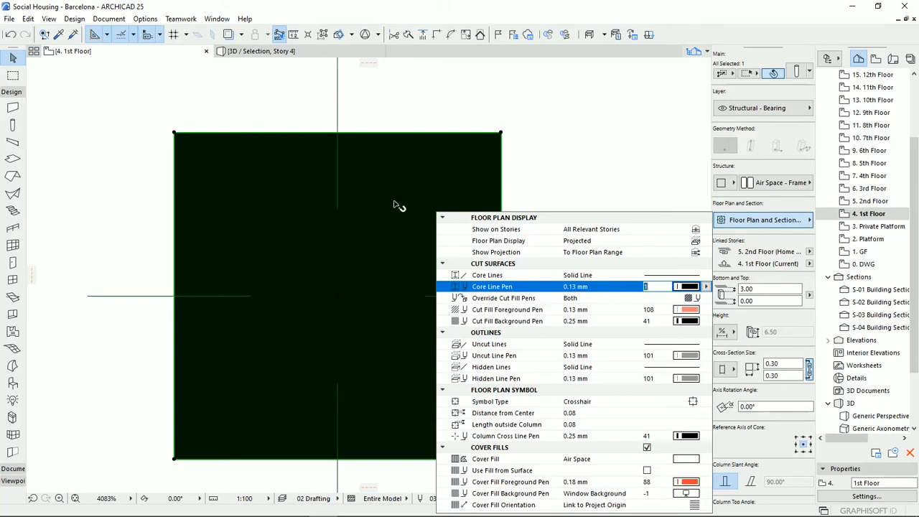
Set the column's Cut Fill Background Pen to white pen 19 and its building material to PR-06 Steel - Structural.
click(687, 321)
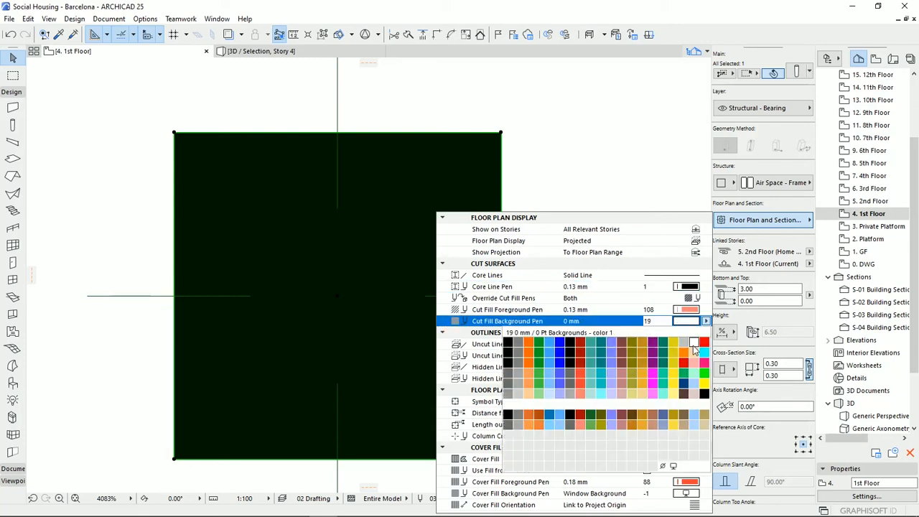
click(695, 350)
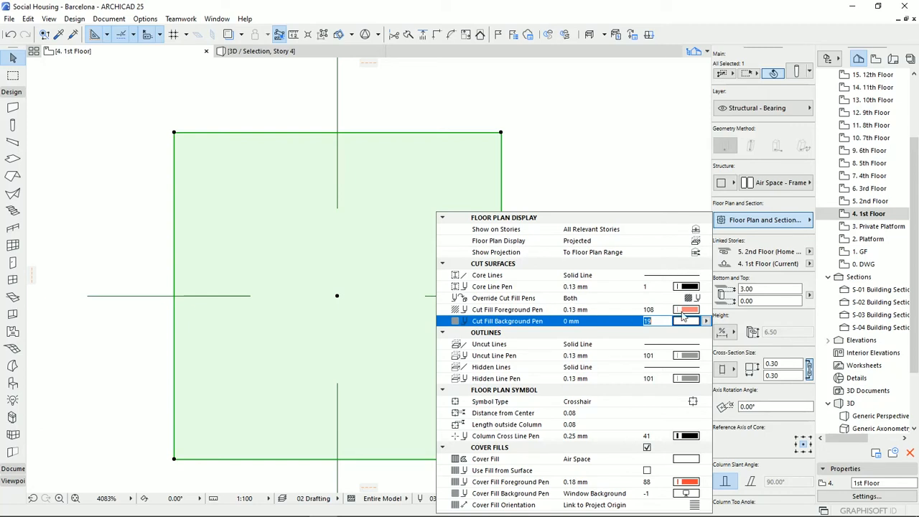
click(786, 184)
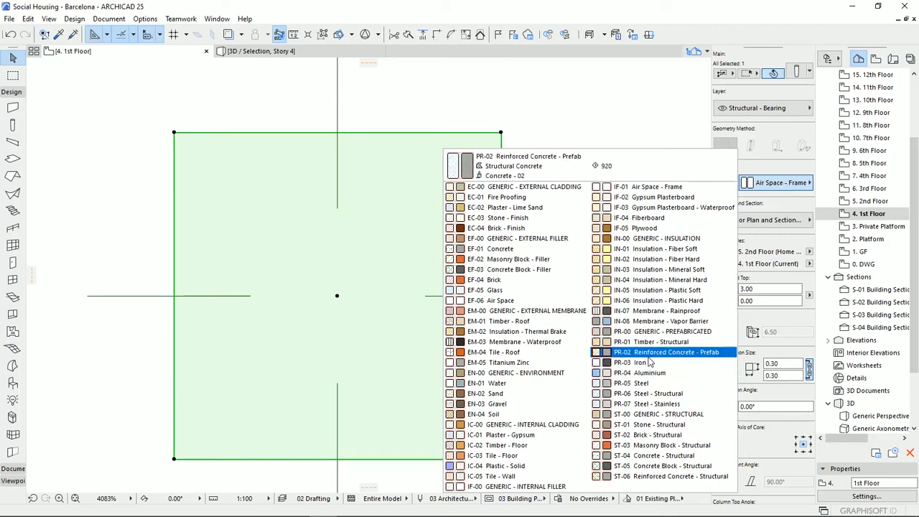
click(665, 393)
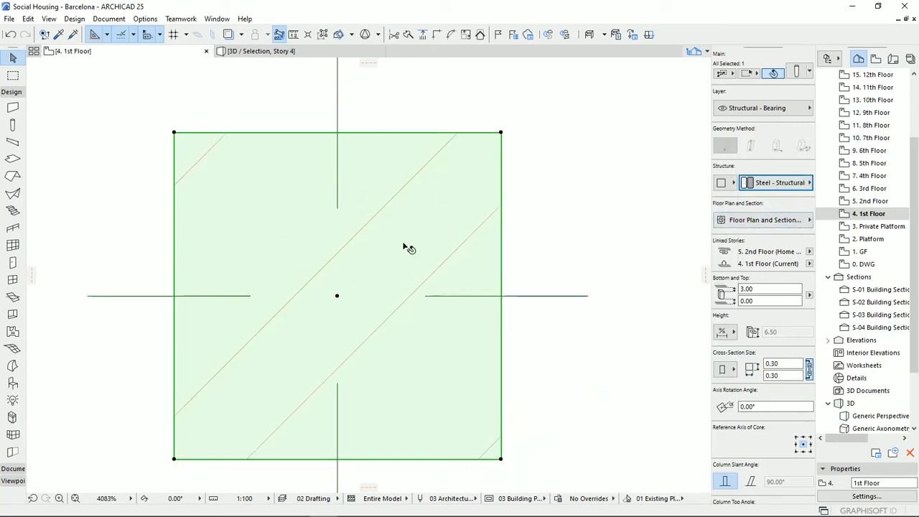
Set the steel column's Cut Fill Foreground Pen to blue pen 46 and its Cut Fill Background Pen to pen 108.
click(758, 226)
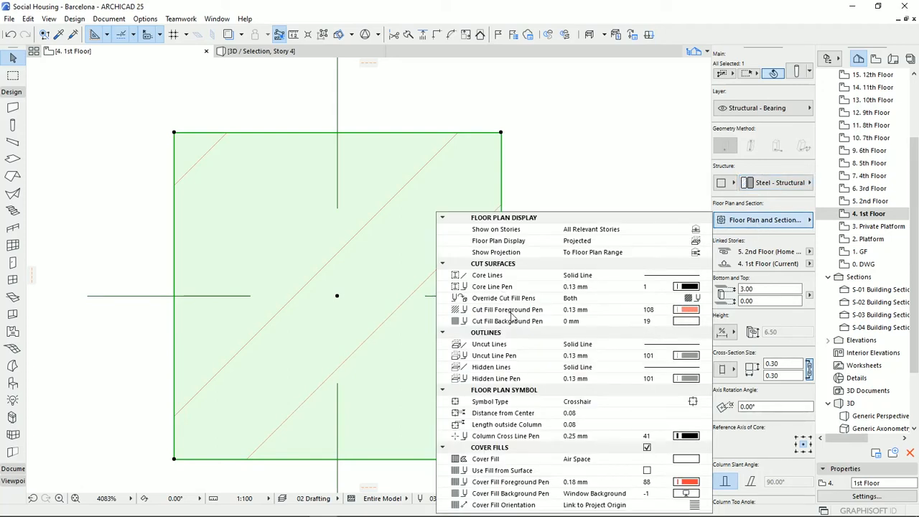
click(692, 311)
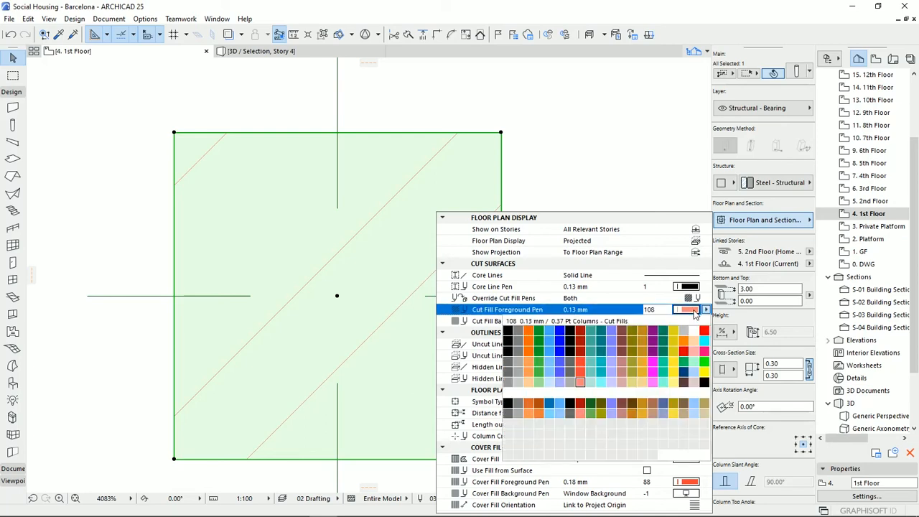
click(564, 353)
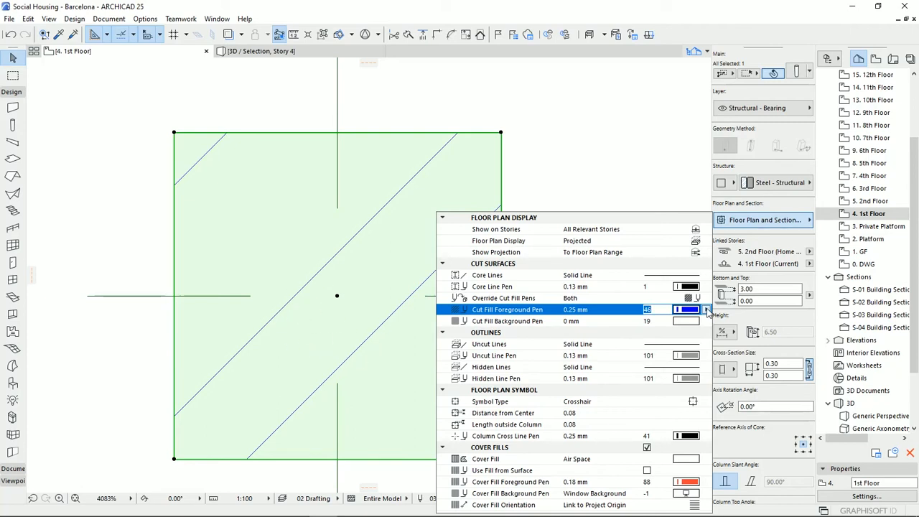
click(687, 323)
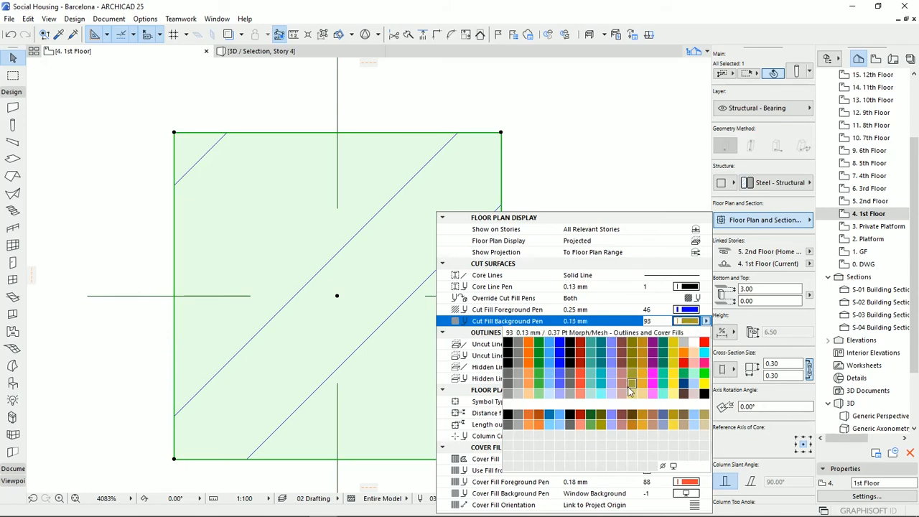
click(582, 395)
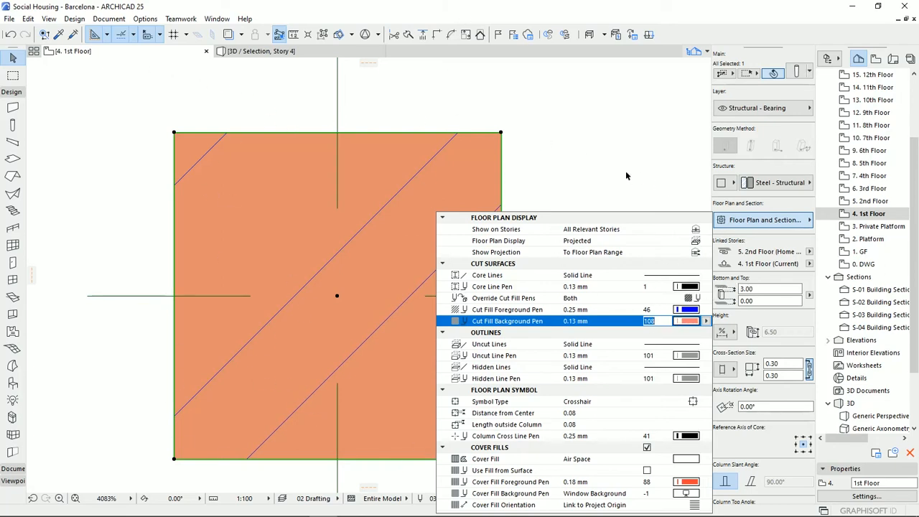
Limit the column's Override Cut Fill Pens option to Background and set the Cut Fill Background Pen to black pen 1.
click(668, 299)
click(705, 298)
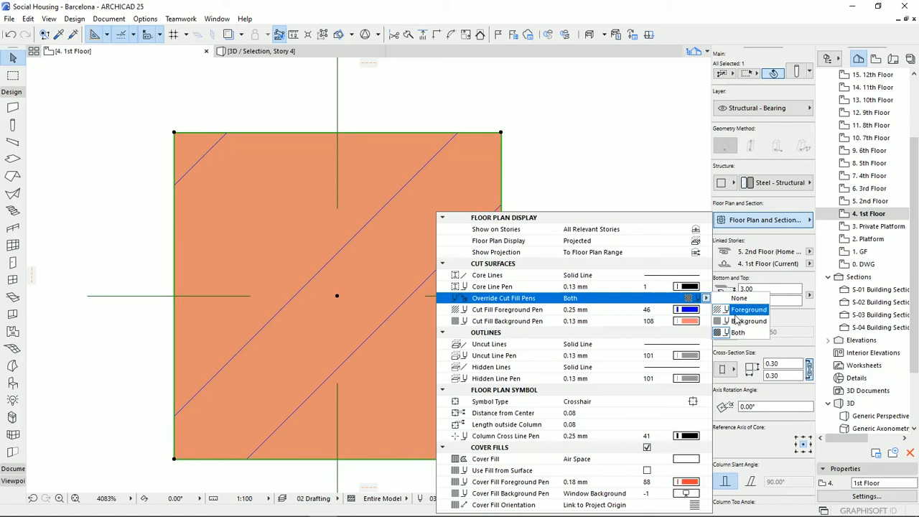
click(747, 321)
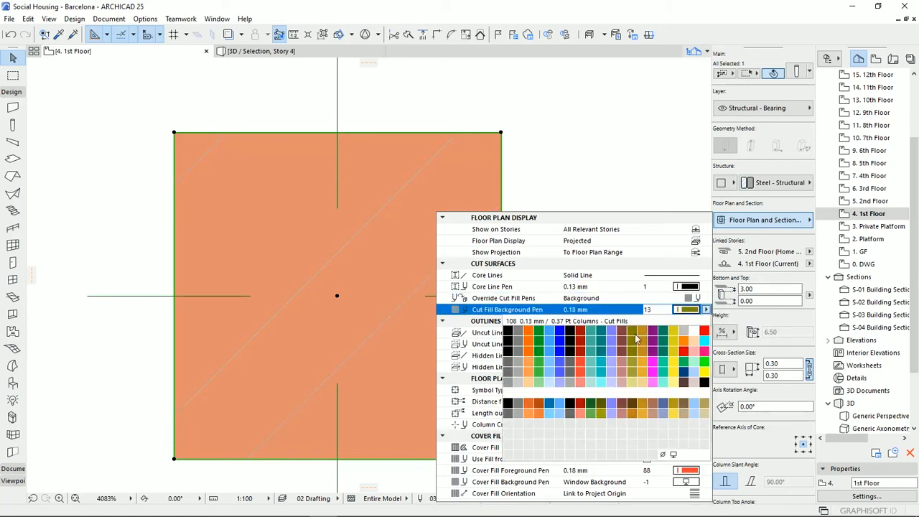
click(508, 331)
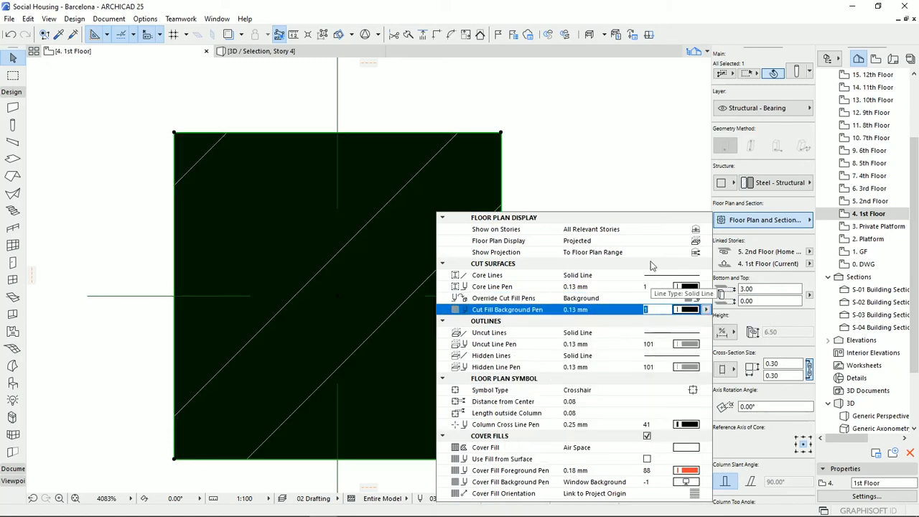
Change the column's building material back to IF-01 Air Space - Frame and review its floor plan and section settings.
click(779, 182)
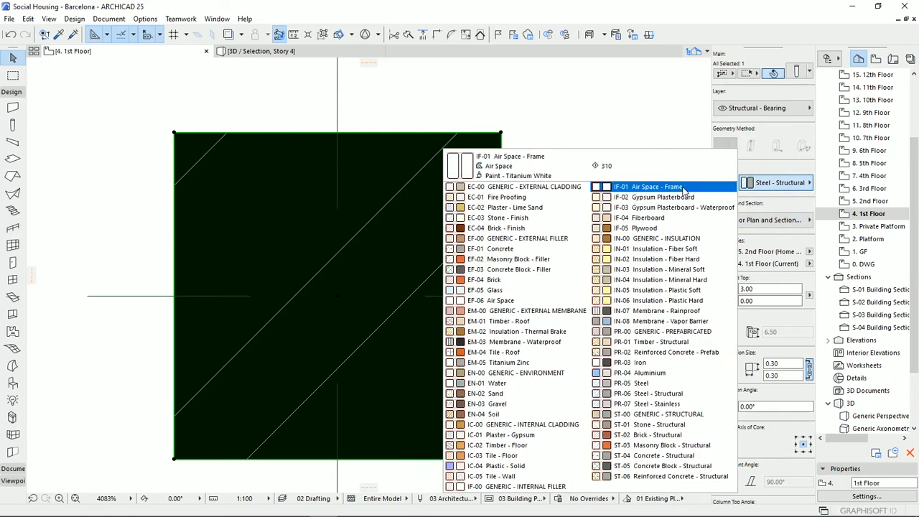
click(684, 188)
click(747, 221)
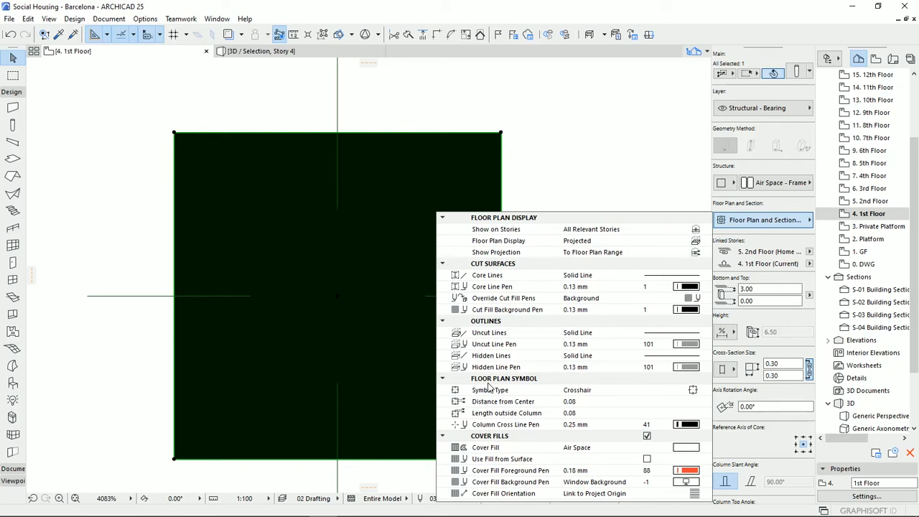
click(370, 343)
scroll(369, 344, down, 1)
middle_drag(369, 344, 318, 307)
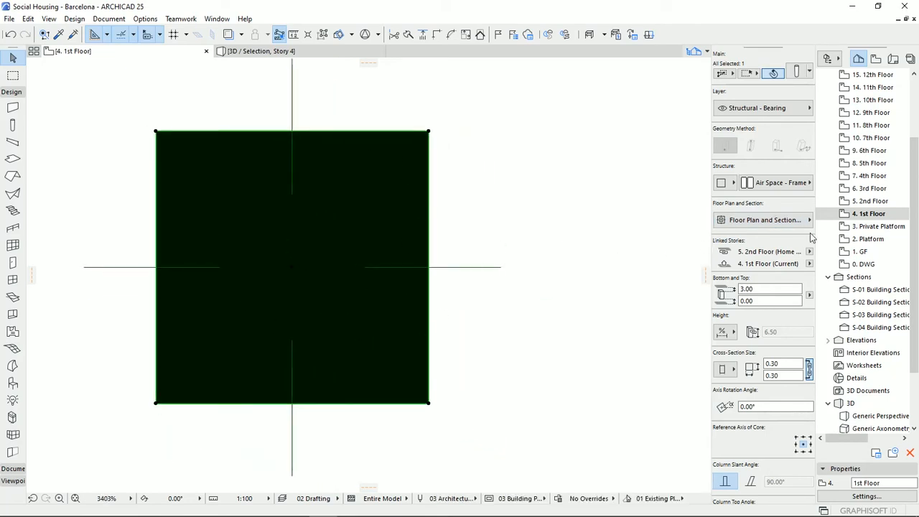
Try the Plain, Slash and X floor plan symbol types on the column and restore Crosshair.
click(809, 221)
click(694, 392)
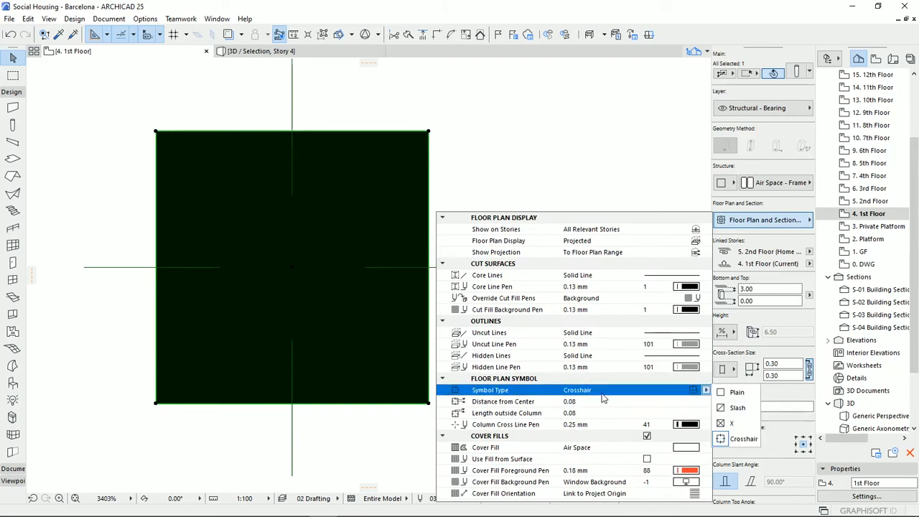
click(728, 398)
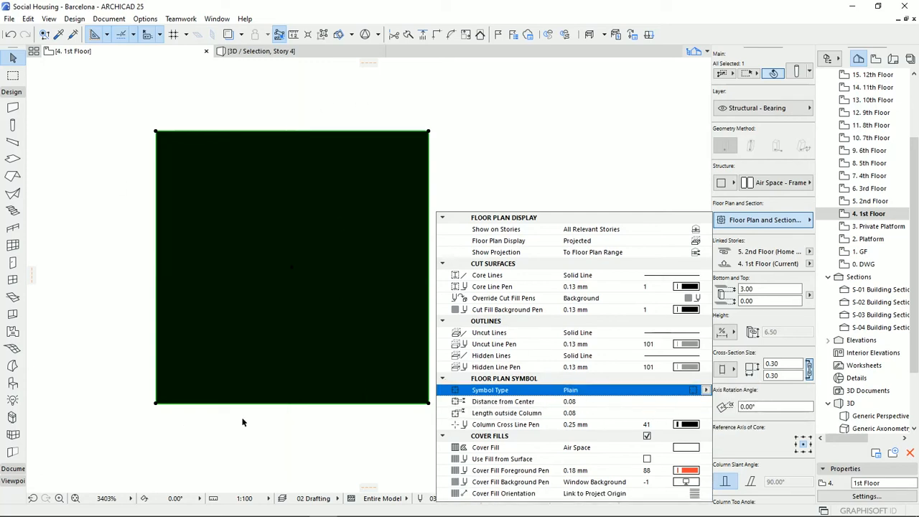
click(707, 390)
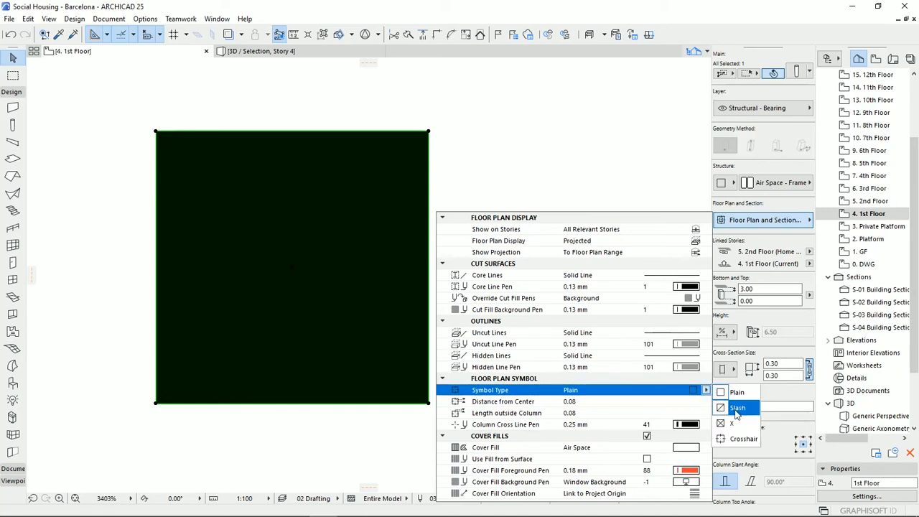
click(736, 405)
click(706, 390)
click(723, 423)
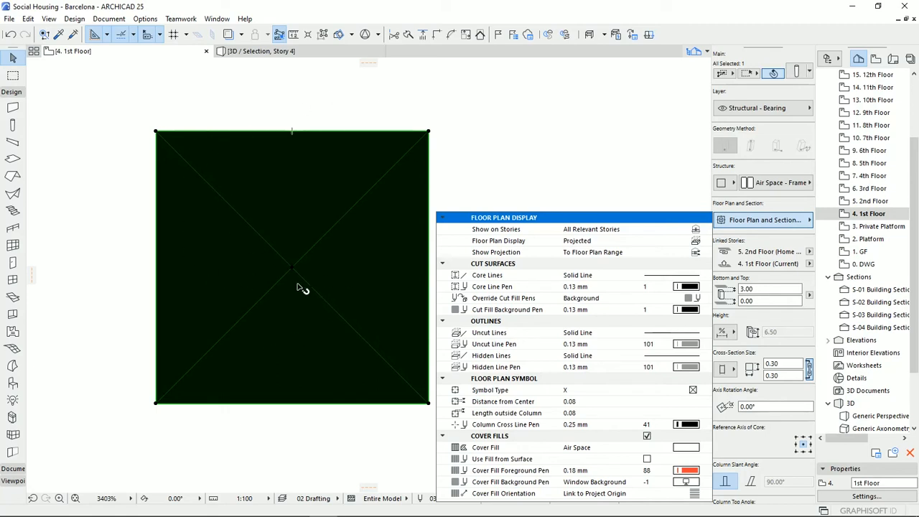
click(694, 390)
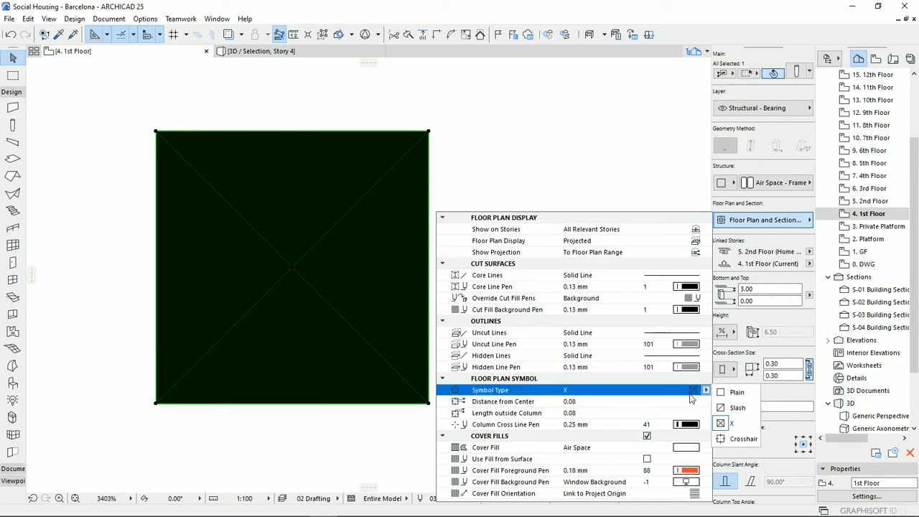
click(743, 439)
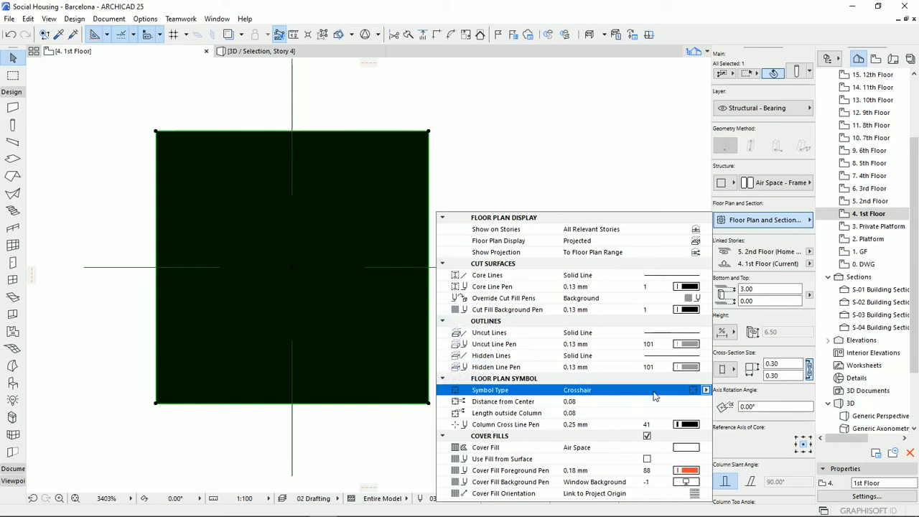
Try orange pen 83 as the Column Cross Line Pen of the column's crosshair symbol, and undo the change.
click(572, 403)
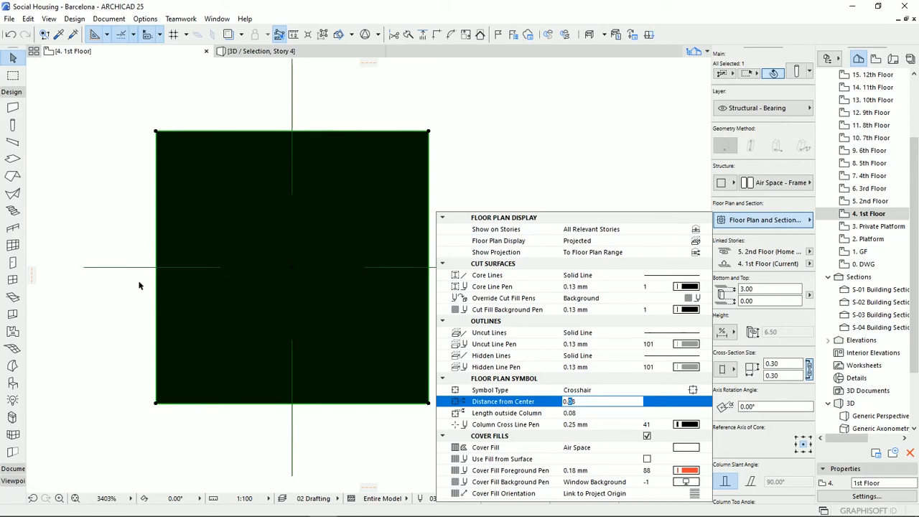
click(581, 405)
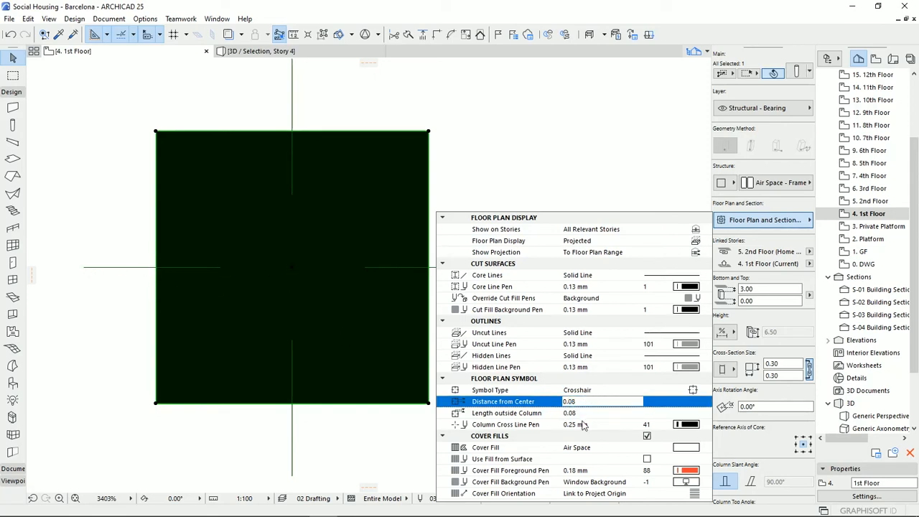
click(695, 426)
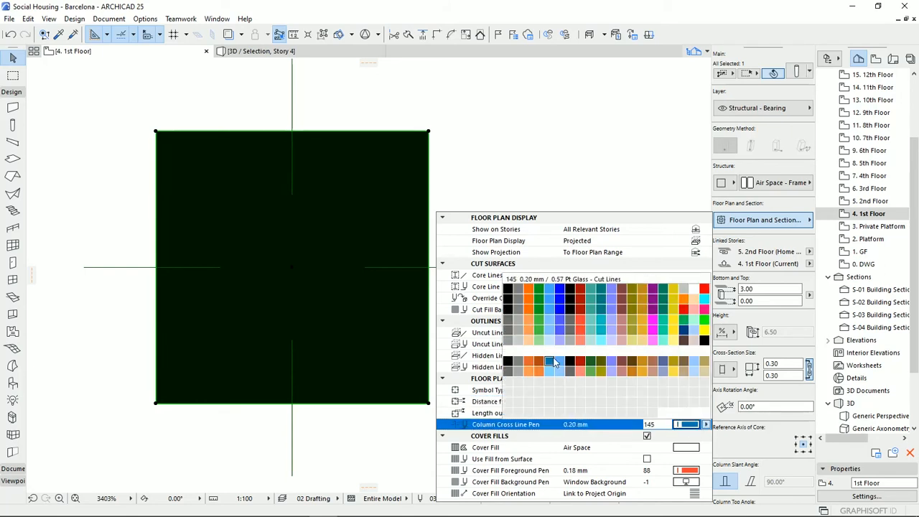
click(529, 334)
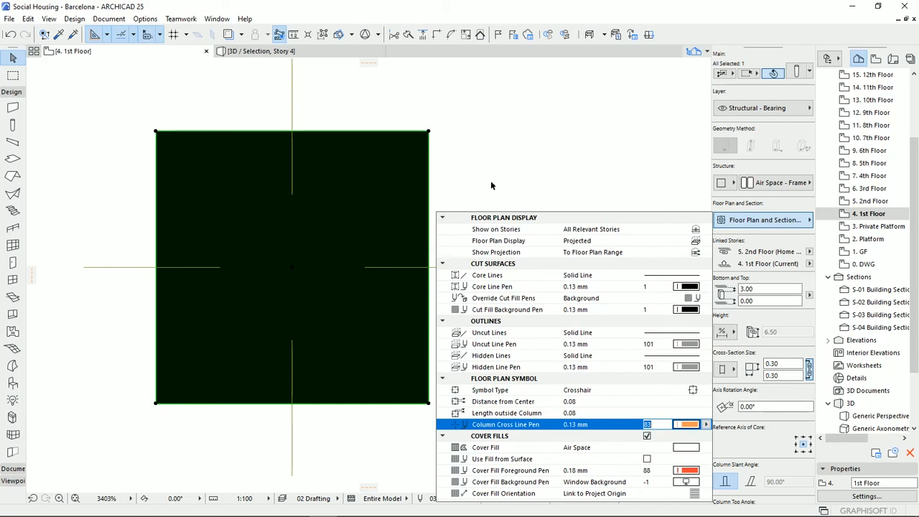
click(528, 282)
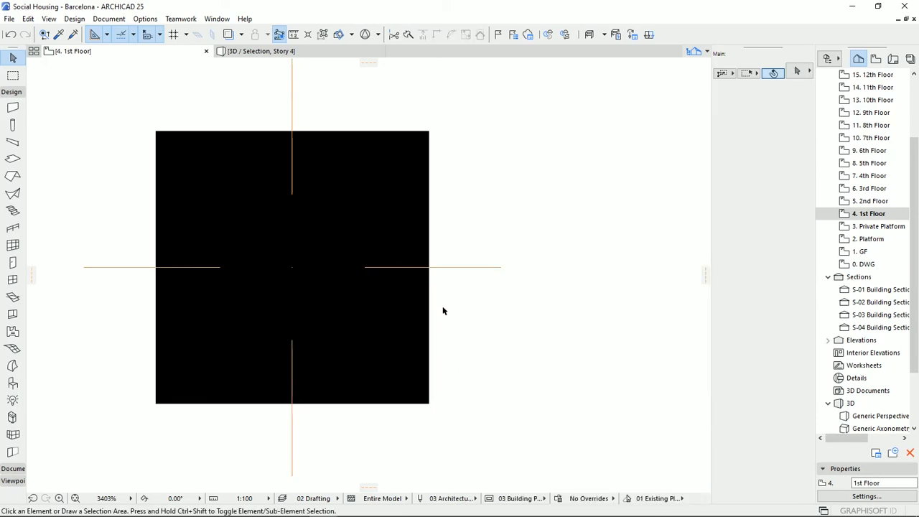
click(412, 338)
click(550, 371)
key(ctrl+z)
click(450, 357)
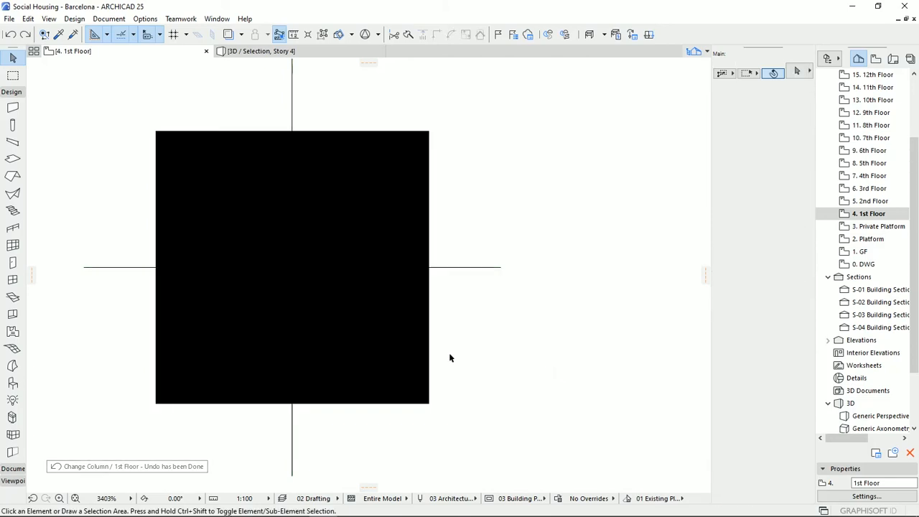
Reselect the column and examine the story elevations and heights in Story Settings without changing them.
click(412, 390)
click(765, 220)
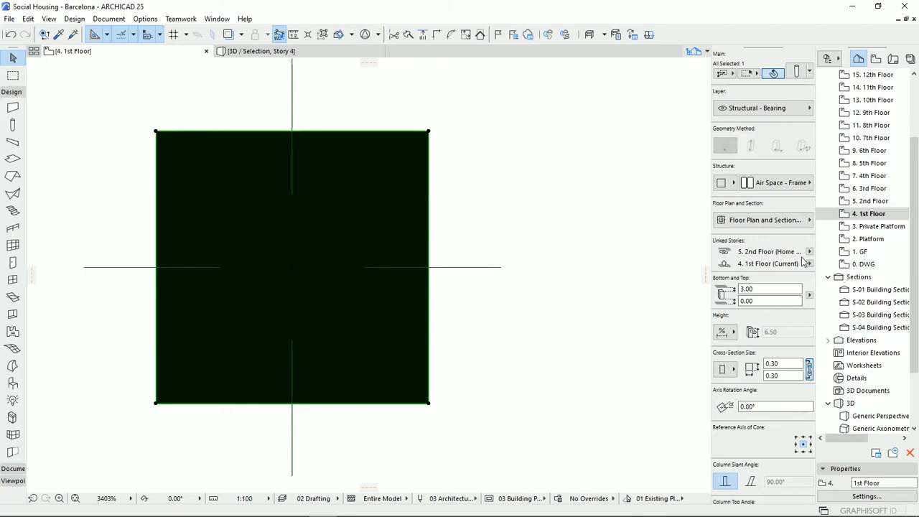
scroll(915, 228, up, 2)
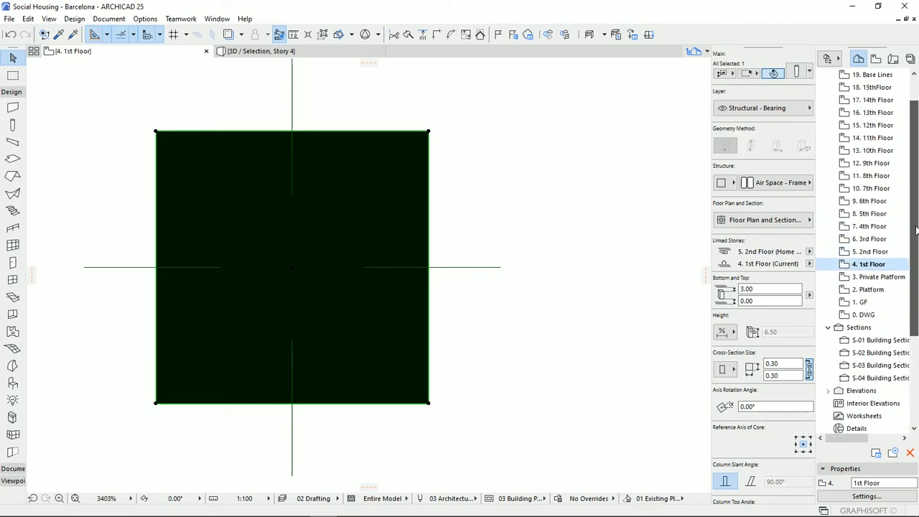
scroll(914, 230, up, 1)
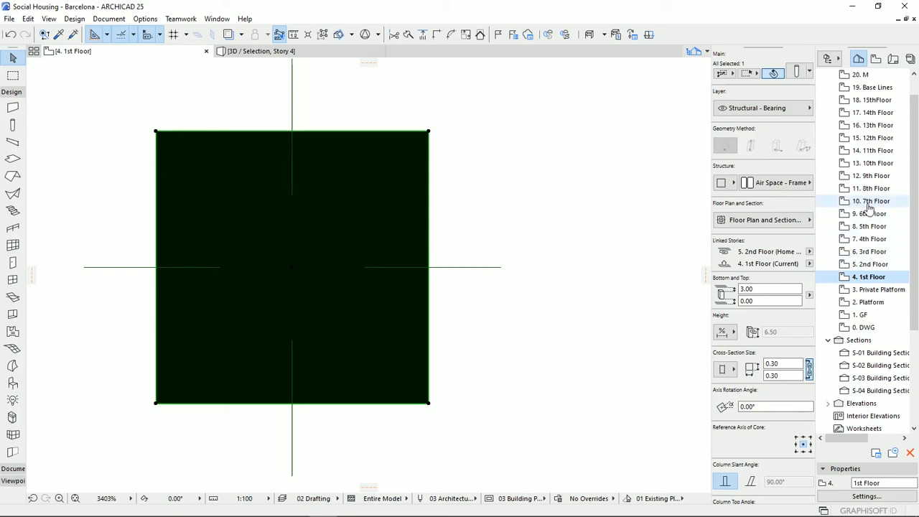
click(844, 495)
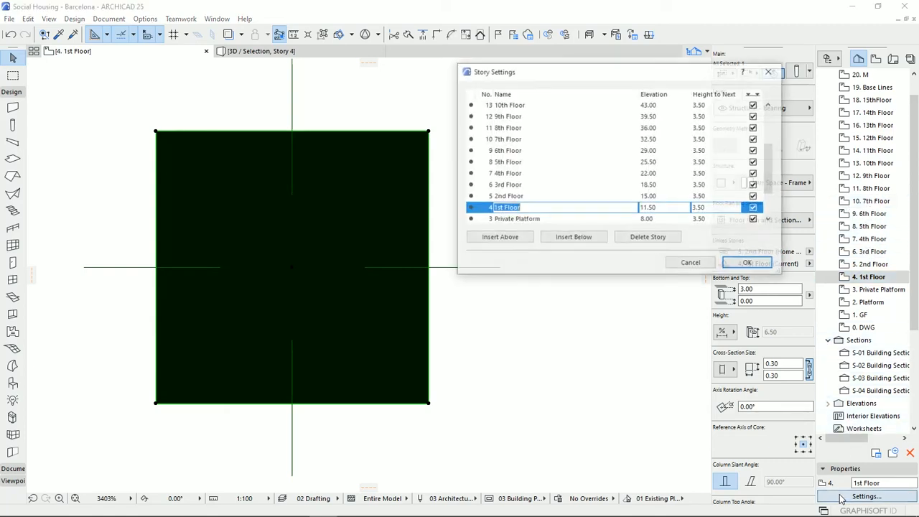
scroll(754, 186, down, 2)
scroll(754, 187, up, 5)
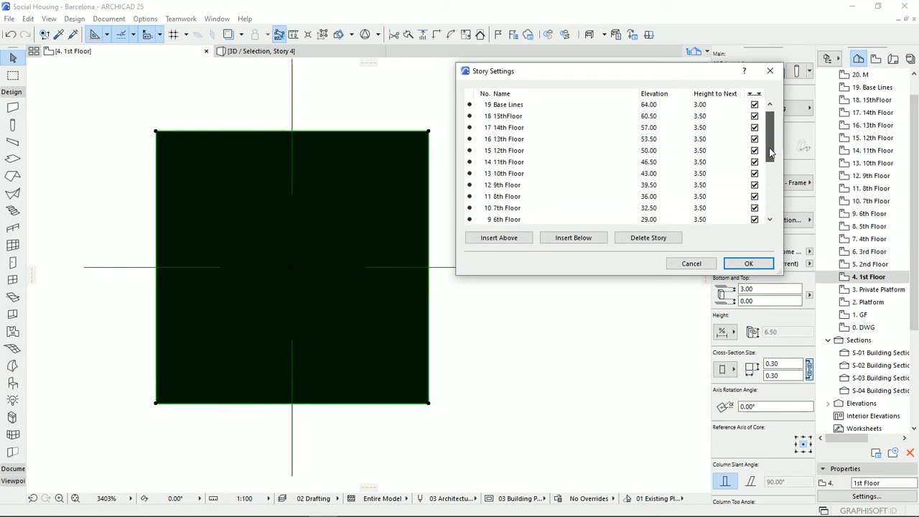
click(704, 266)
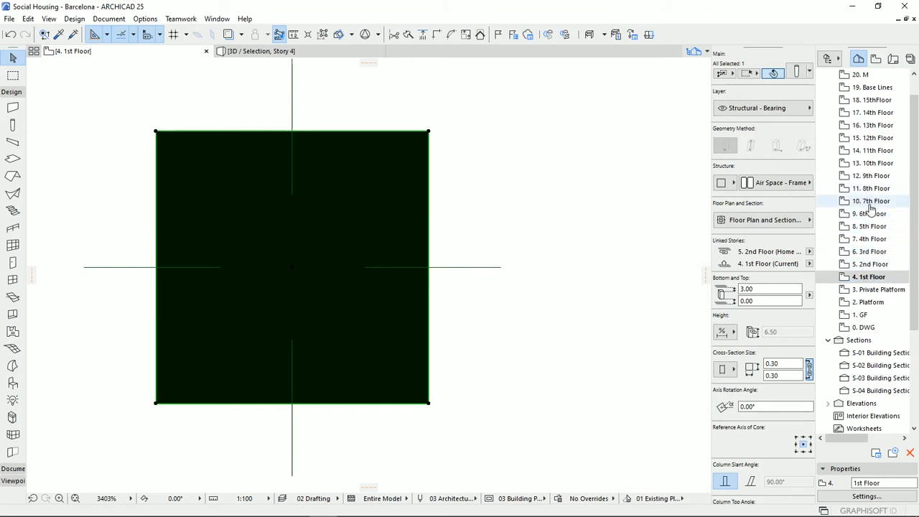
Review the column's home story choices and link its top to 10. 7th Floor (Home + 6).
click(810, 265)
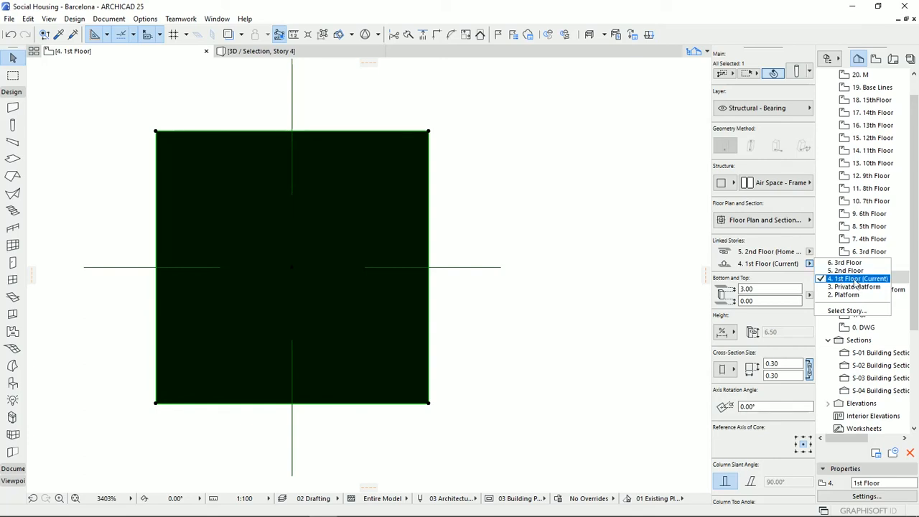
click(809, 253)
click(809, 252)
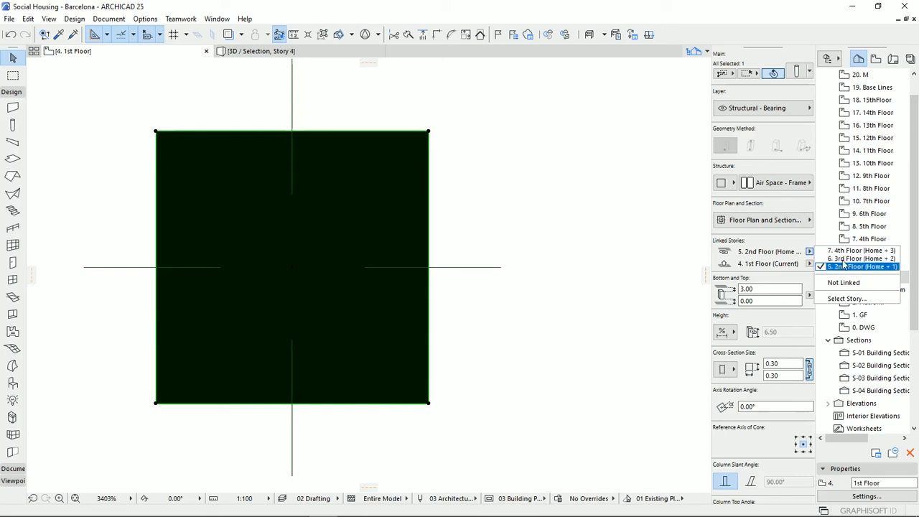
click(853, 299)
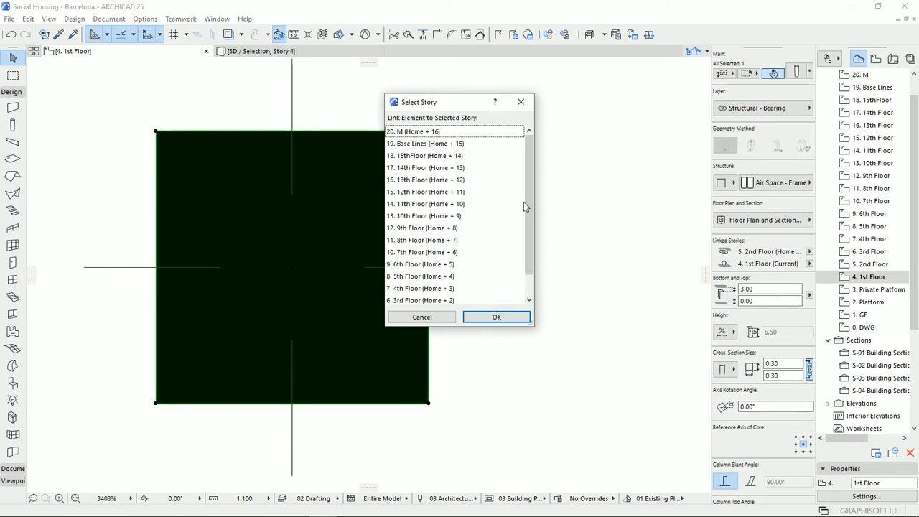
scroll(523, 202, down, 1)
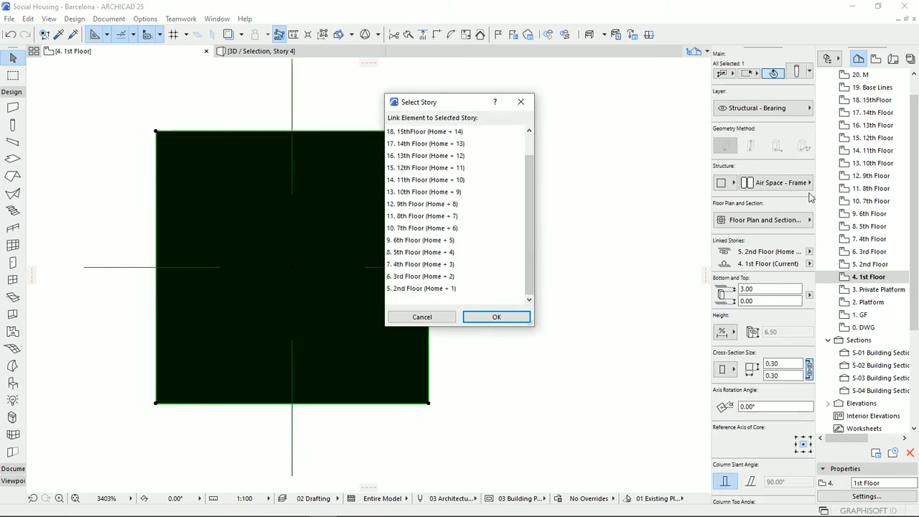
click(407, 228)
click(496, 317)
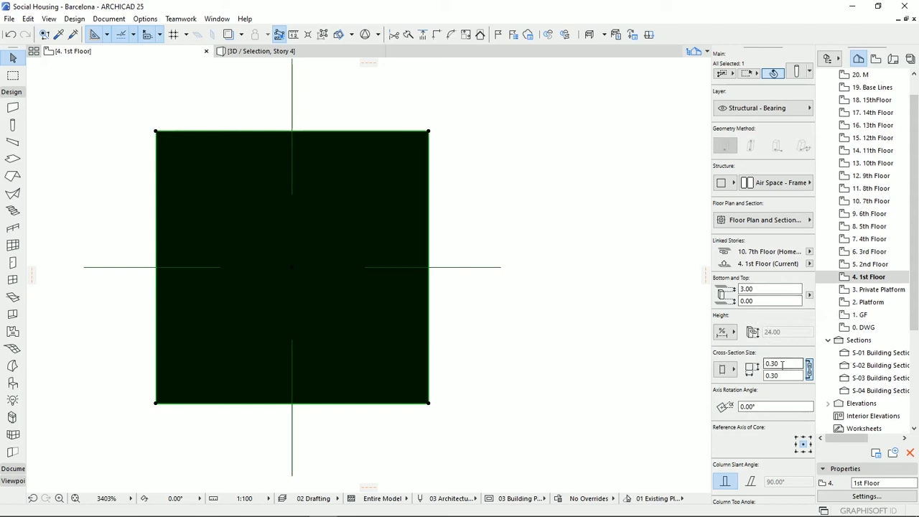
Set the column's linked cross-section dimensions to 0.40 by 0.40.
click(779, 364)
double_click(780, 365)
text(0.40)
key(Return)
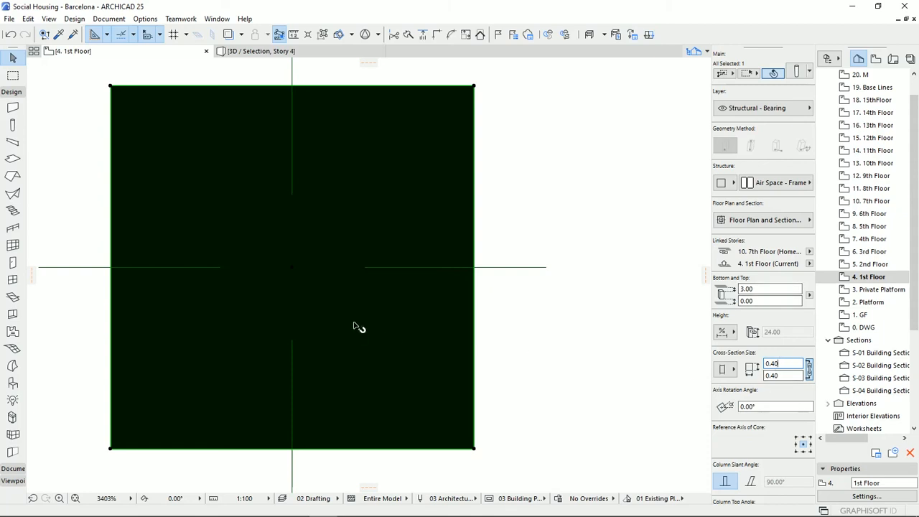
scroll(358, 318, down, 2)
middle_drag(357, 318, 414, 312)
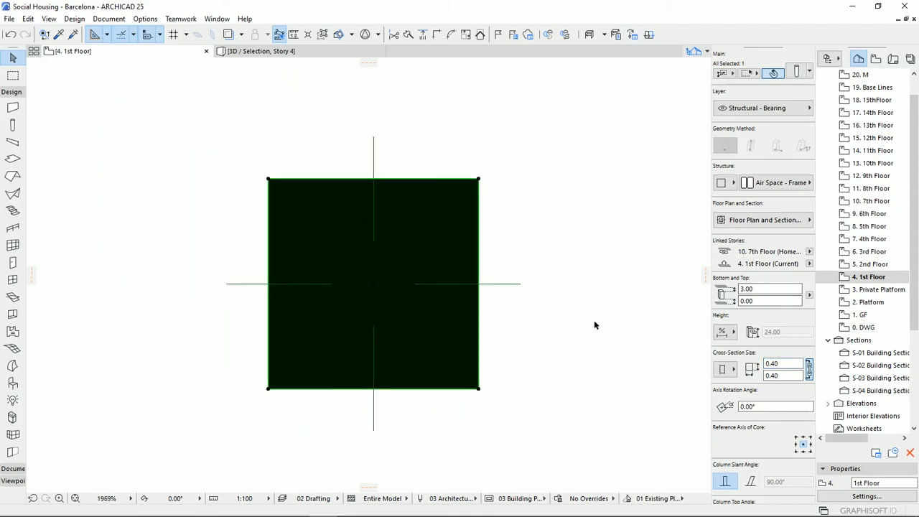
Set the column's second cross-section dimension to 0.60 independently of the first and review the Uniform cross-section options.
click(786, 376)
text(6)
key(Return)
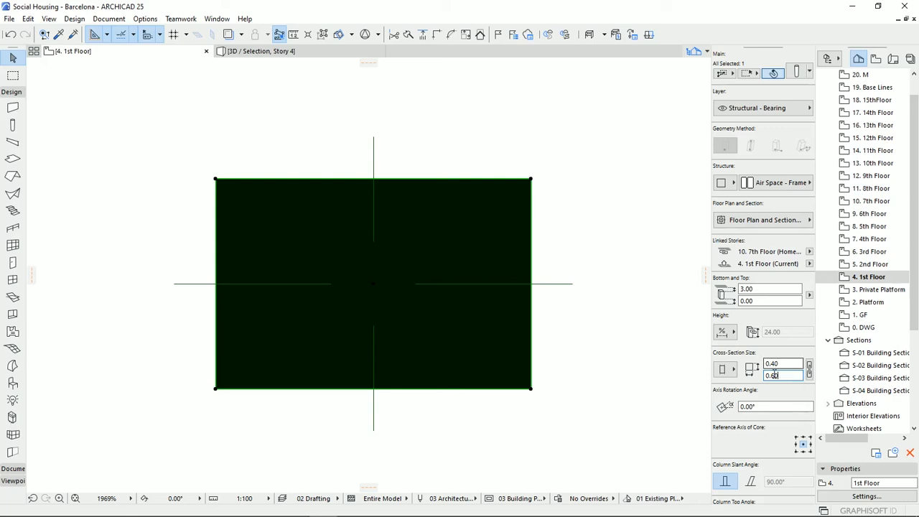
click(730, 370)
click(732, 369)
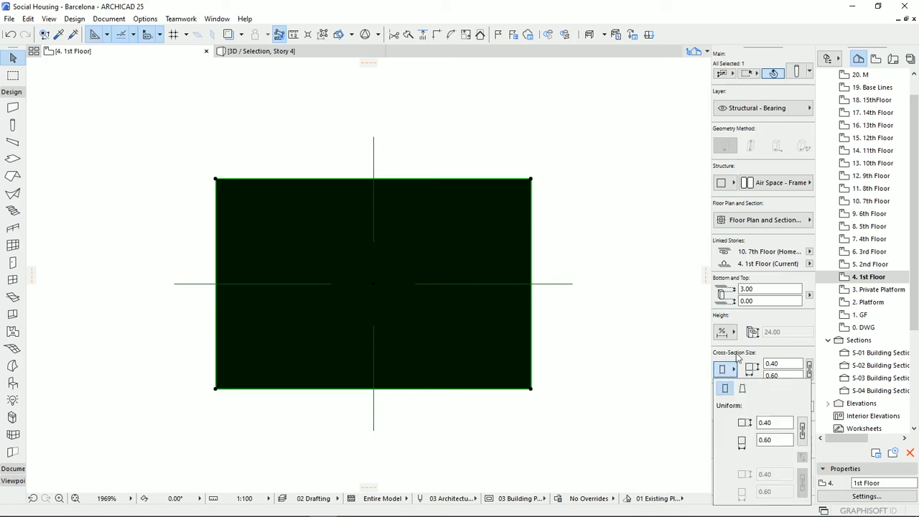
click(780, 355)
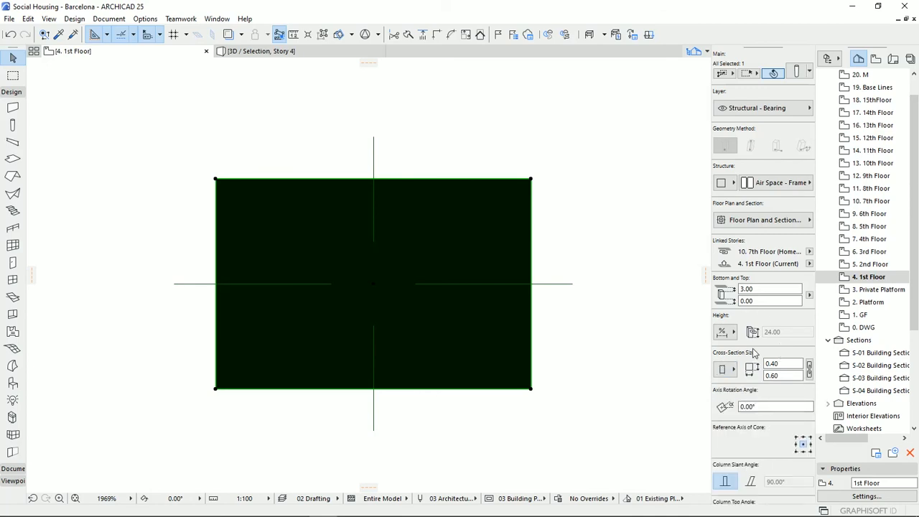
Place a new vertical 0.30 by 0.30 column to the right of the rectangular 0.40 by 0.60 column.
scroll(755, 352, down, 2)
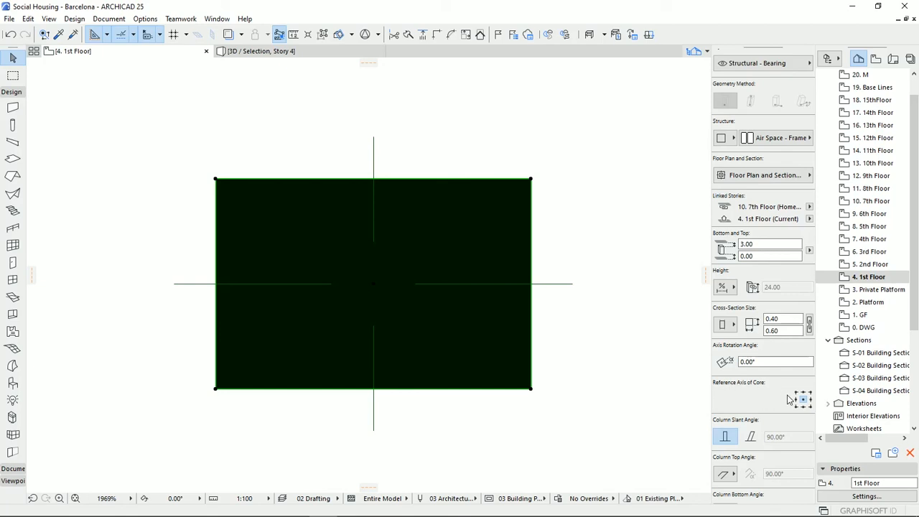
scroll(242, 224, down, 4)
middle_drag(385, 329, 369, 371)
click(369, 371)
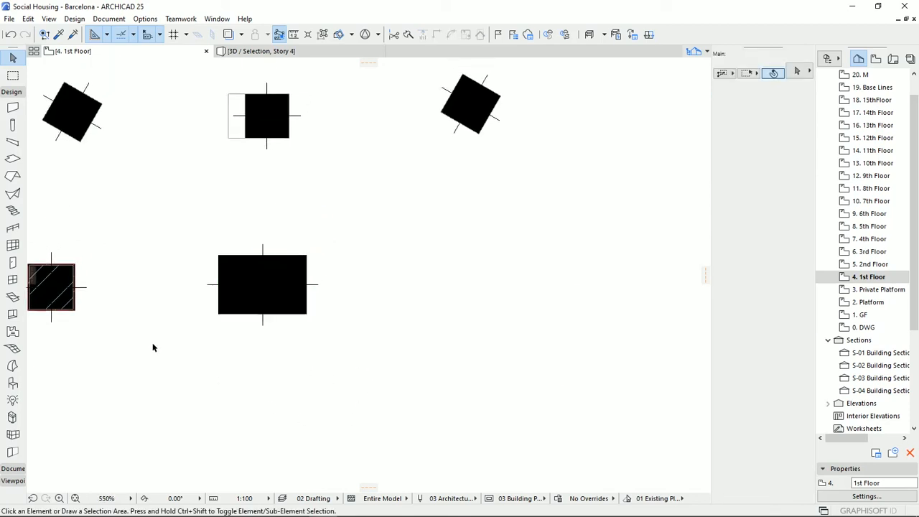
click(16, 125)
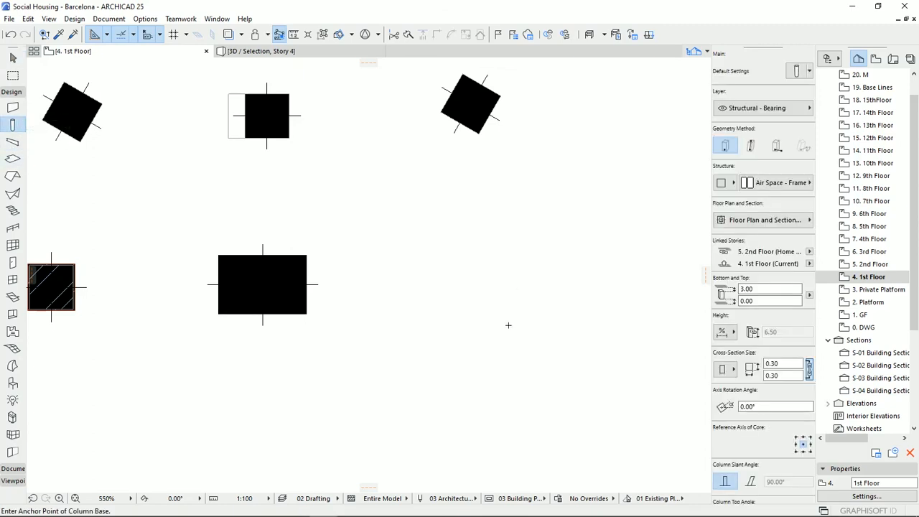
click(475, 283)
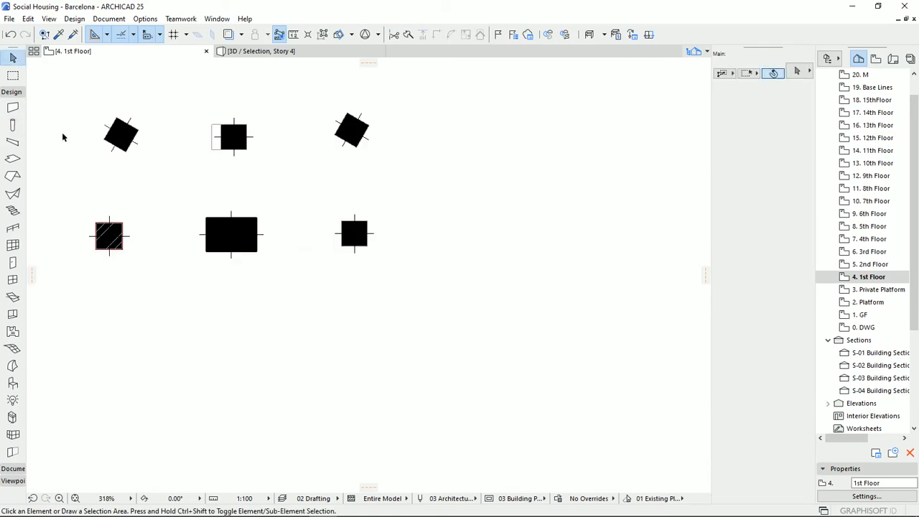
Draw an L-shaped polywall 0.10 thick with its reference line on the outside face, to the right of the columns.
click(12, 107)
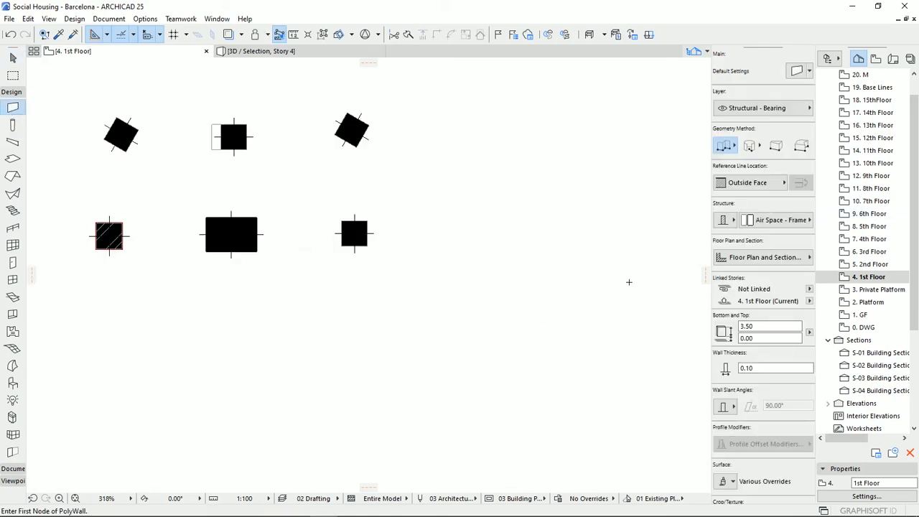
click(522, 389)
click(521, 250)
click(407, 249)
right_click(414, 326)
click(437, 416)
Try placing a column centred on the outer corner of the L-shaped wall, and undo the placement.
scroll(495, 295, up, 3)
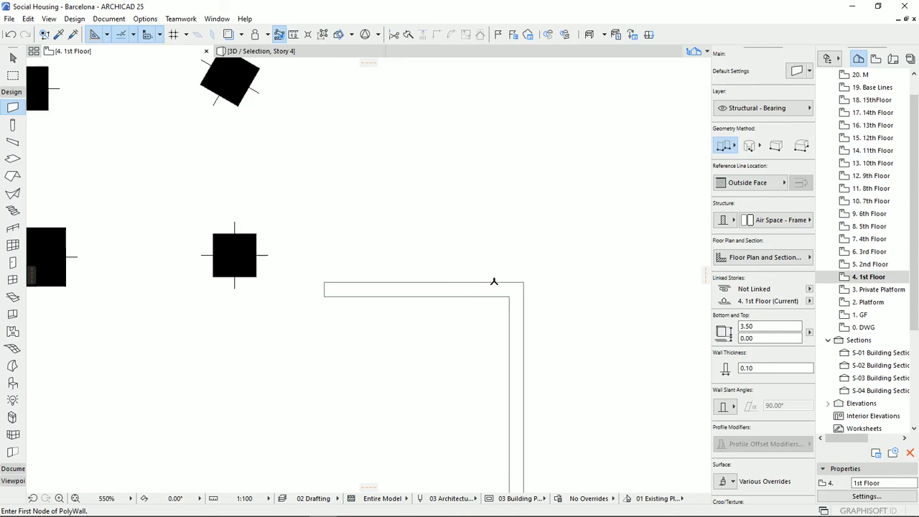
click(17, 127)
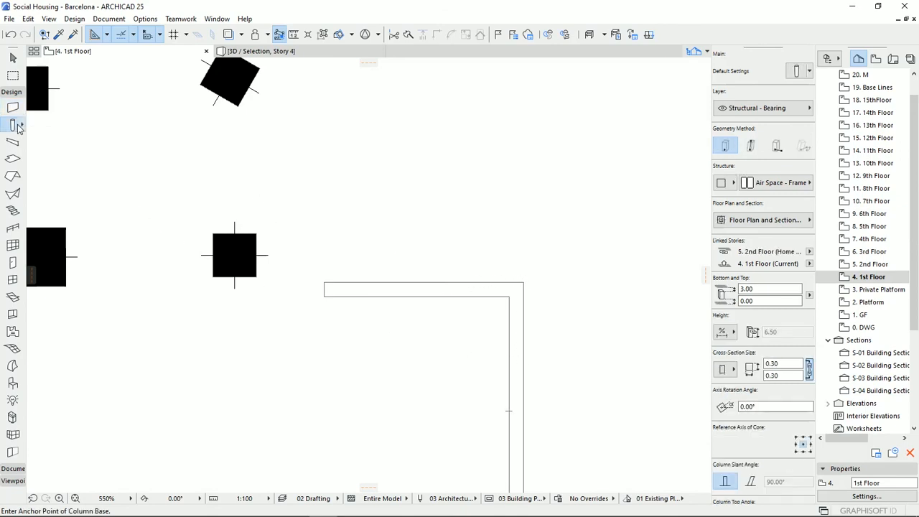
click(525, 280)
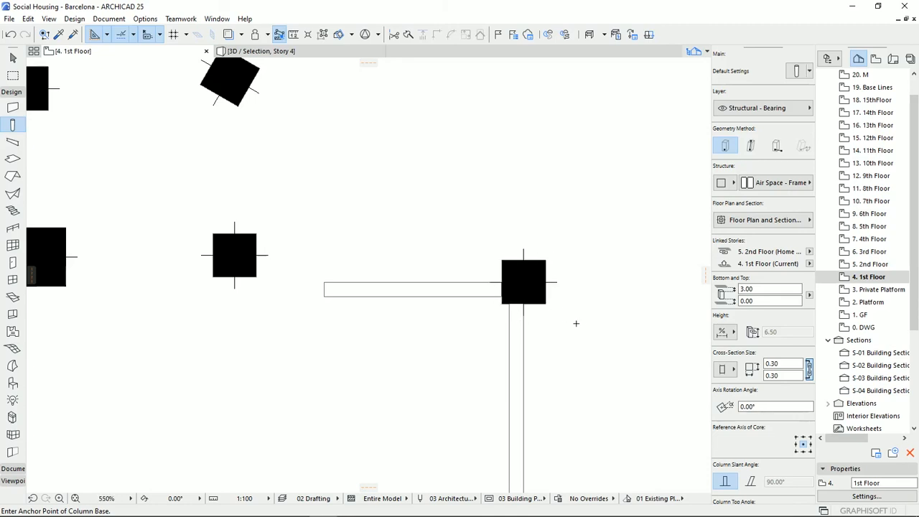
key(ctrl+z)
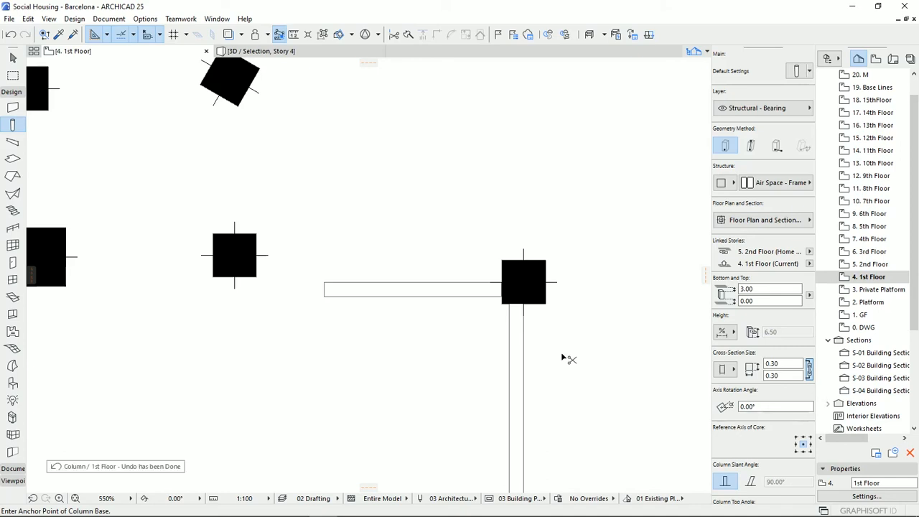
Set the column's core reference axis to its top-right corner and place the column at the wall's outer corner.
click(810, 439)
click(524, 282)
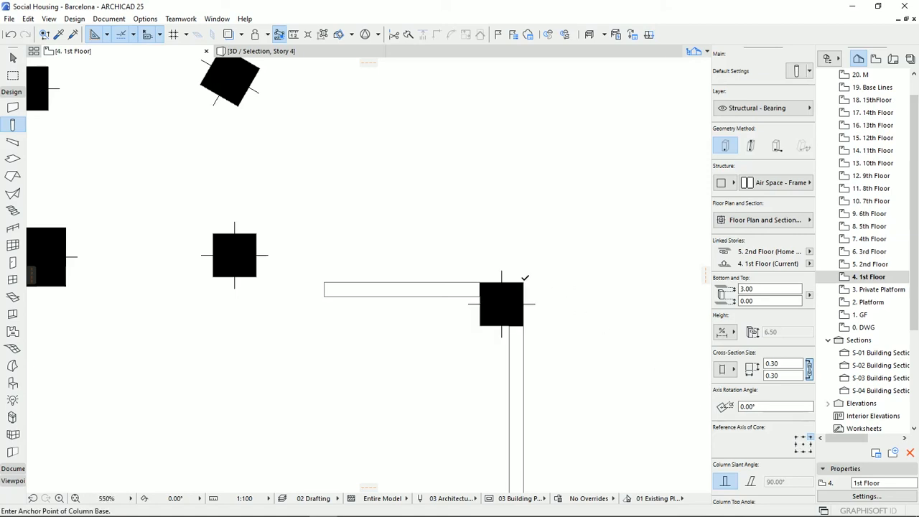
scroll(467, 281, up, 3)
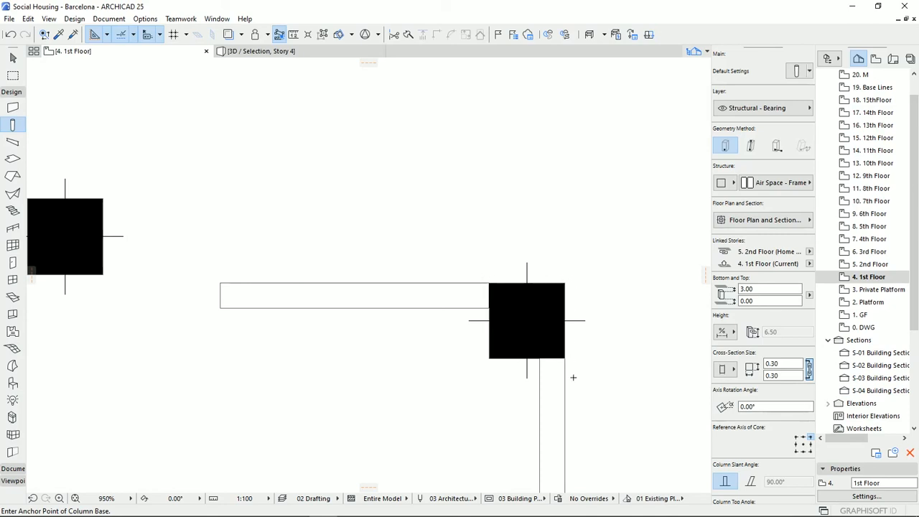
scroll(572, 375, down, 6)
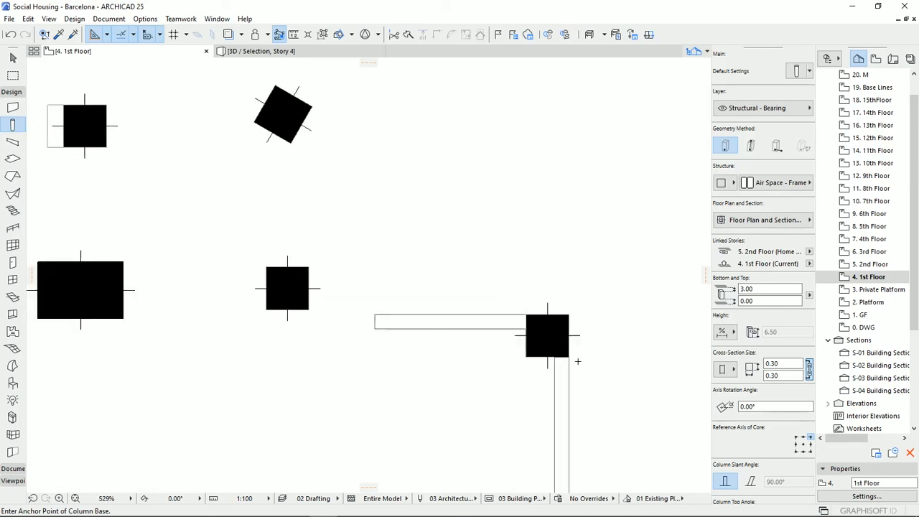
middle_drag(591, 344, 625, 308)
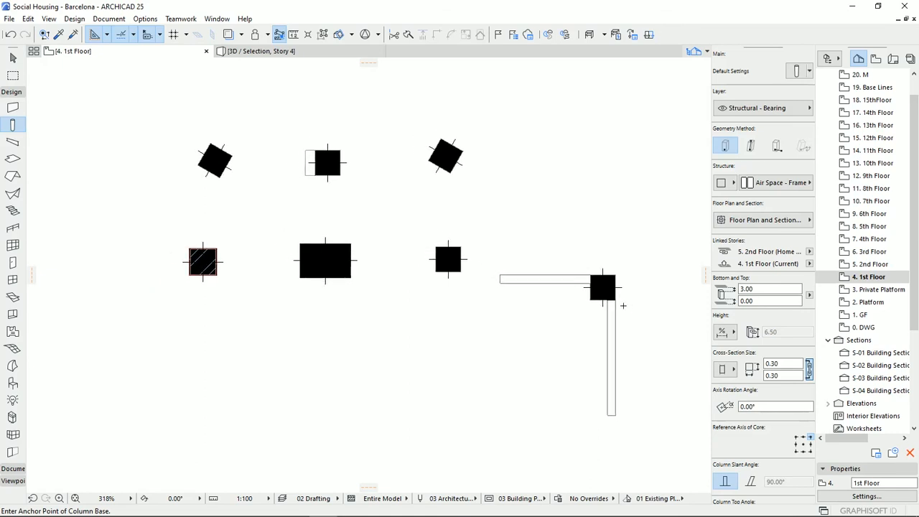